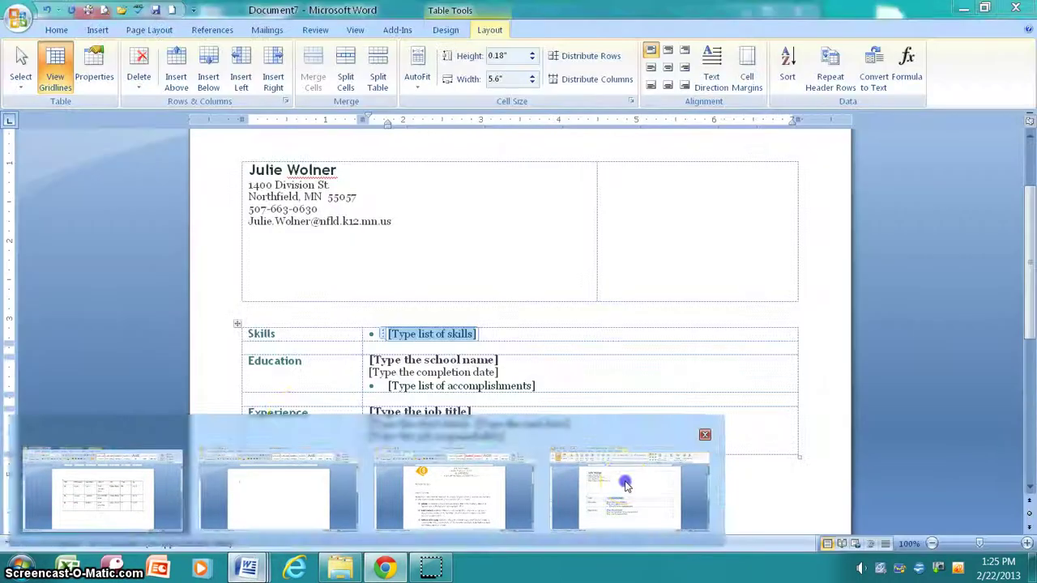
# Enter the first skills bullet: 'Word, Excel, Access, and Power Point'
pyautogui.click(275, 416)
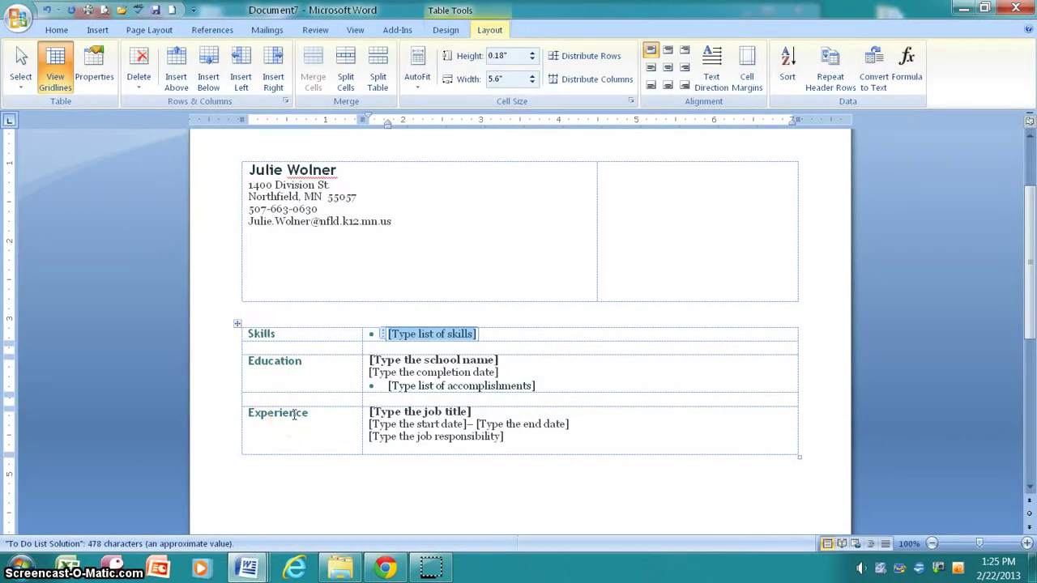
pyautogui.click(357, 361)
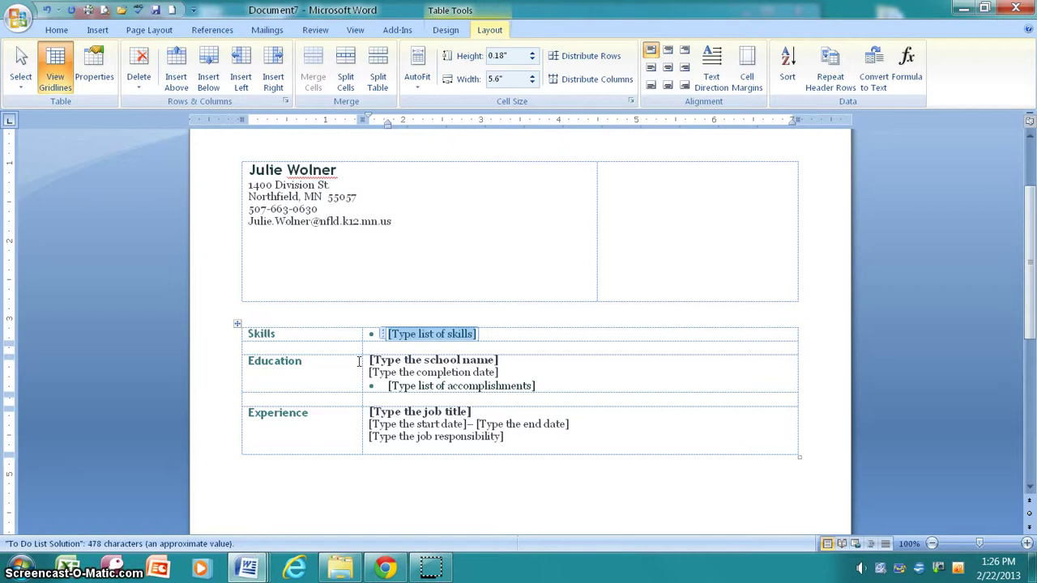
pyautogui.write('Word, Ex')
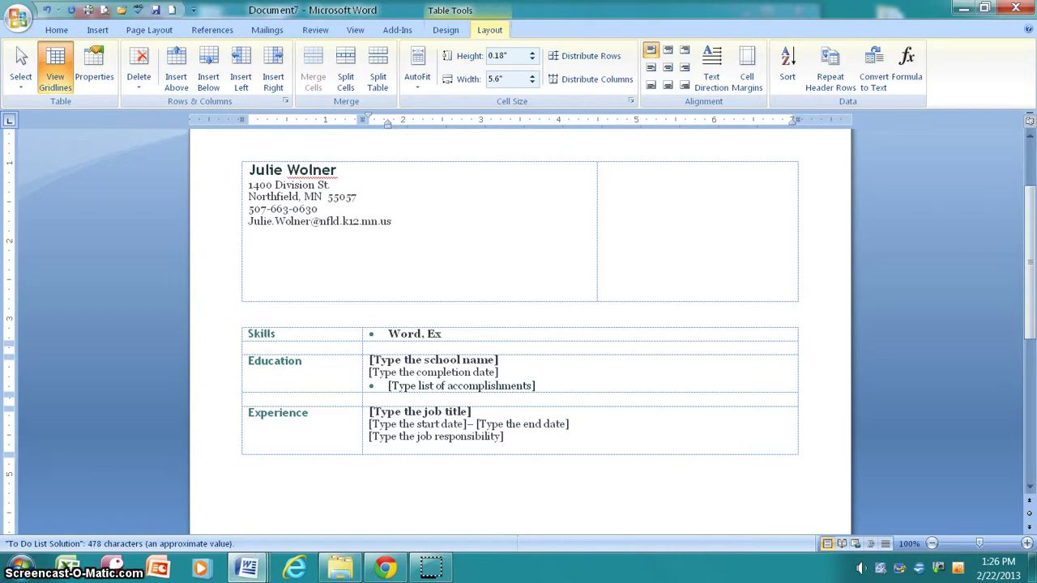
pyautogui.write('cel, Access, and Power POint')
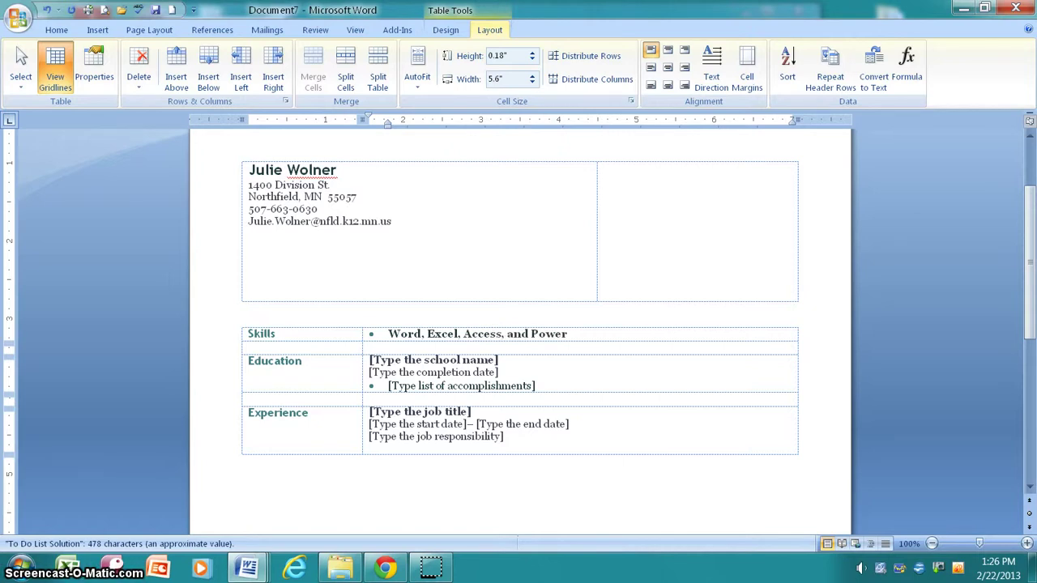
pyautogui.press('BackSpace')
pyautogui.press('BackSpace')
pyautogui.press('BackSpace')
pyautogui.press('BackSpace')
pyautogui.write('oint')
pyautogui.press('Return')
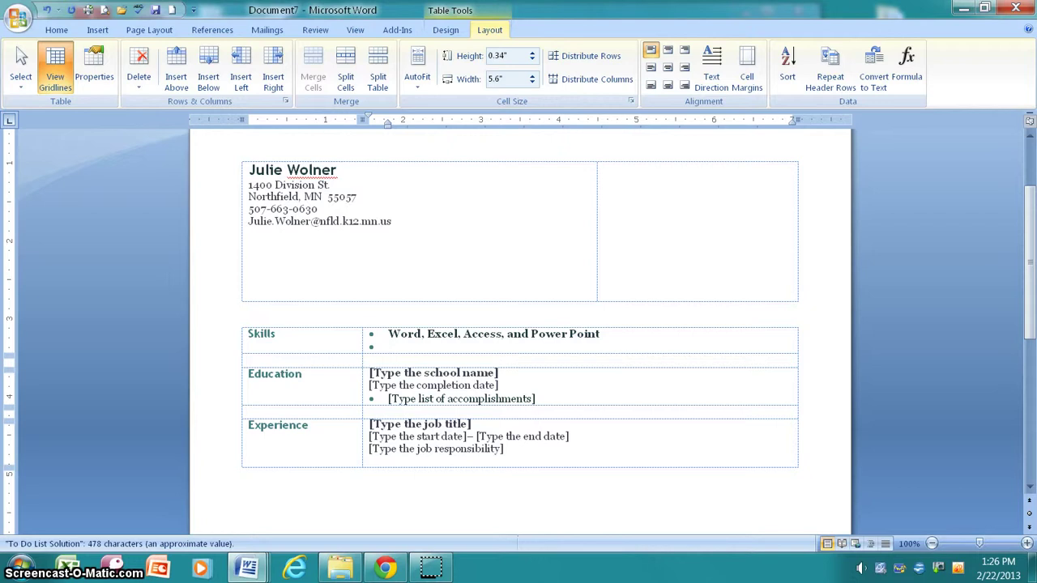
# Add a second skills bullet reading 'Dependable, Hard Working, Reliable'
pyautogui.write('k')
pyautogui.write('=')
pyautogui.press('BackSpace')
pyautogui.press('BackSpace')
pyautogui.write('Dependable, Hard Worki')
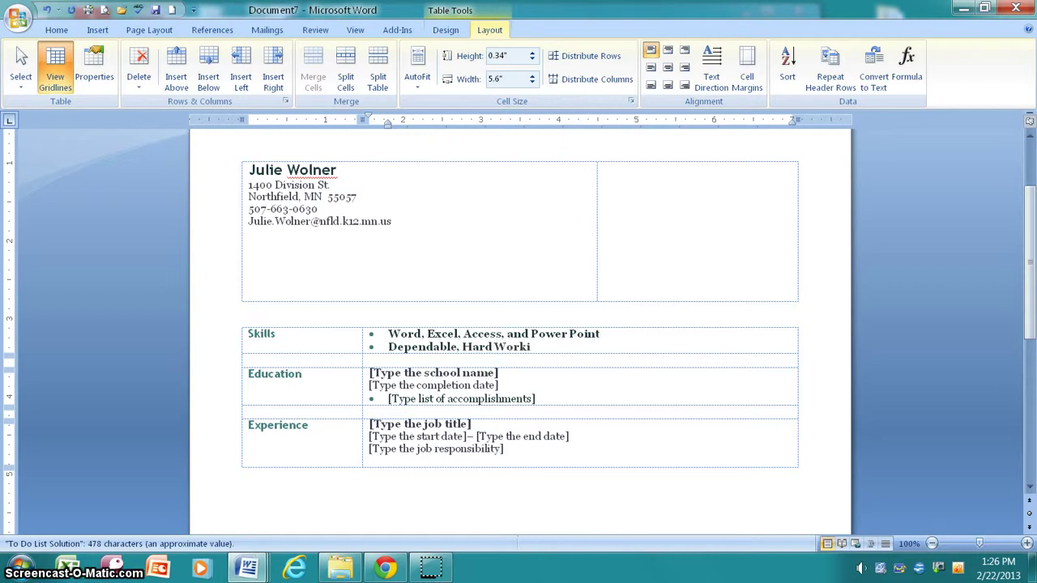
pyautogui.write('ng, Reliable')
pyautogui.press('Return')
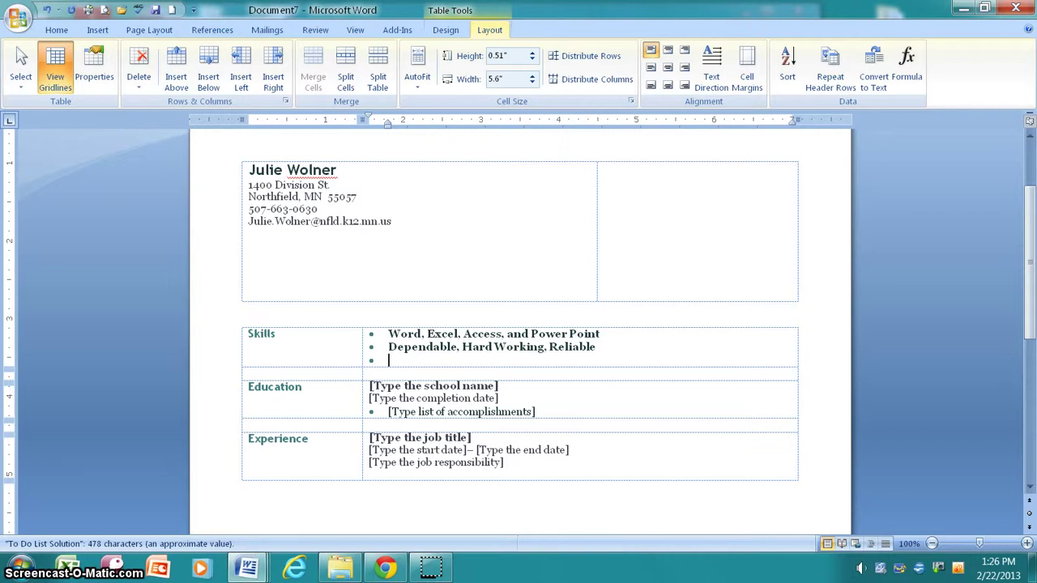
# Add a third skills bullet reading 'Cashiering, sales' and correct the typos
pyautogui.write('Cashiering')
pyautogui.write(', cl')
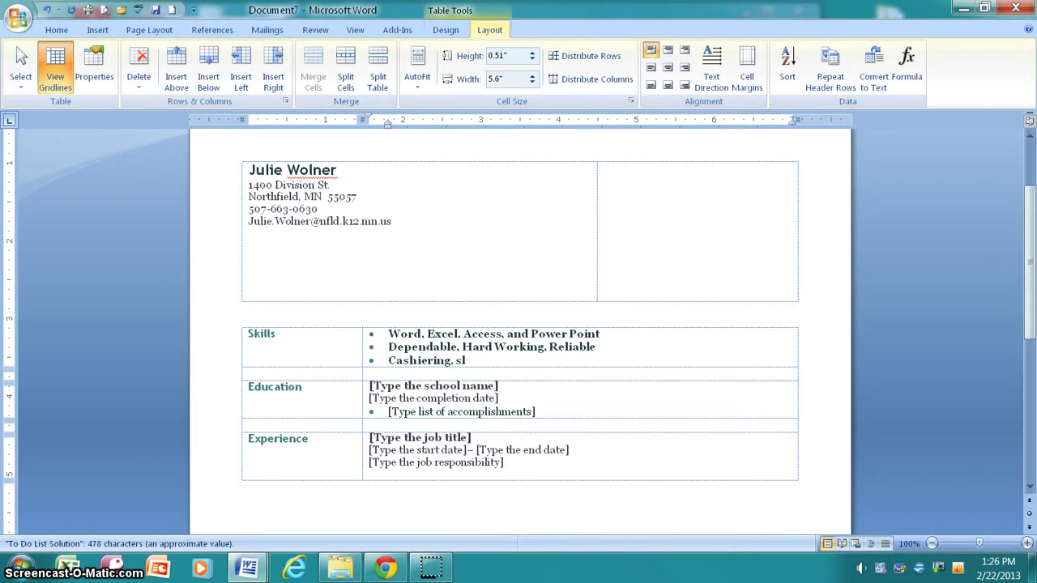
pyautogui.press('BackSpace')
pyautogui.press('BackSpace')
pyautogui.write('s')
pyautogui.press('BackSpace')
pyautogui.write('sales')
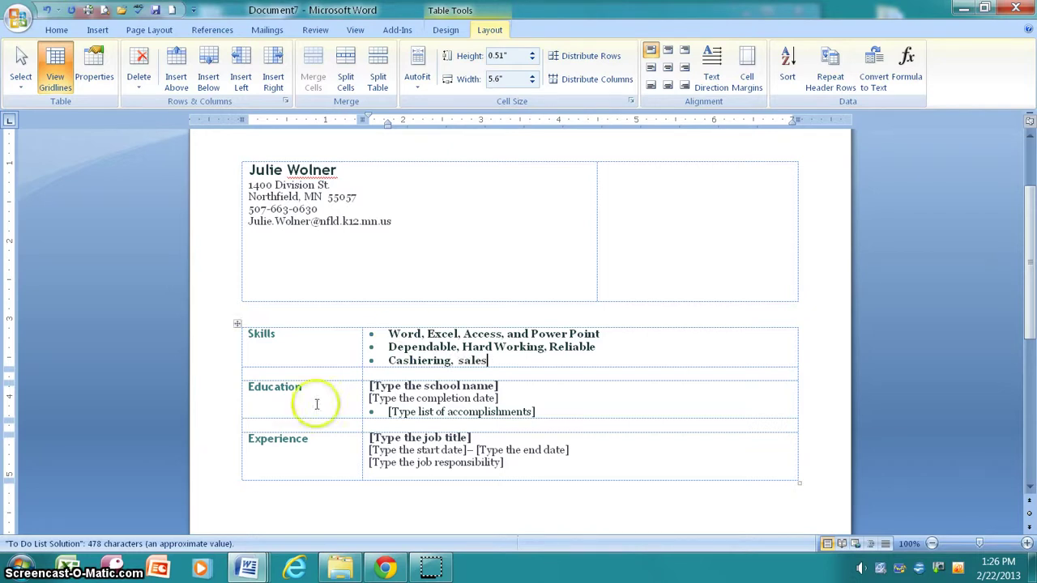
pyautogui.click(415, 334)
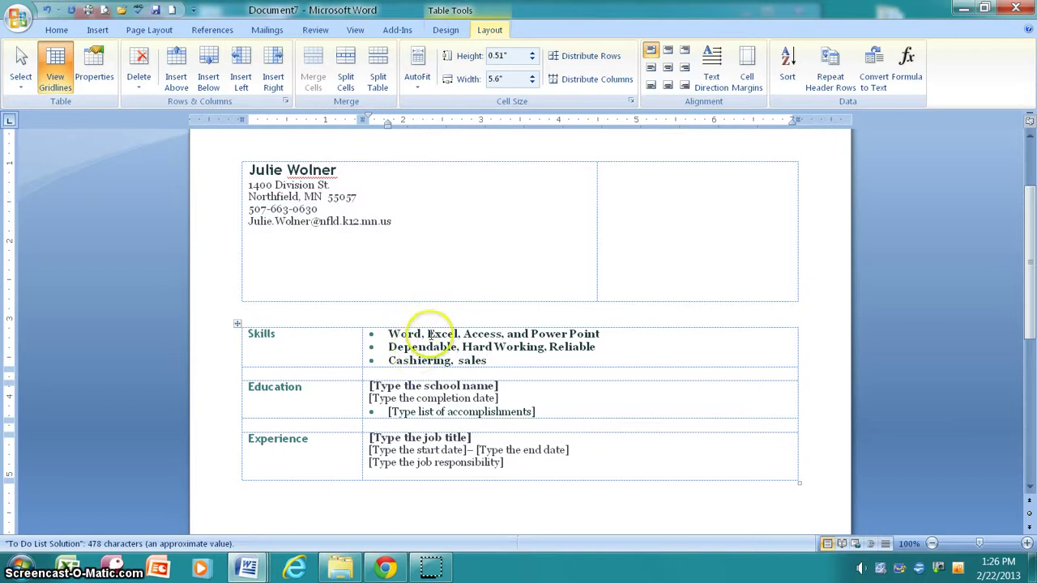
# Fill Education with Northfield High School and the completion dates 2009-2013
pyautogui.click(414, 387)
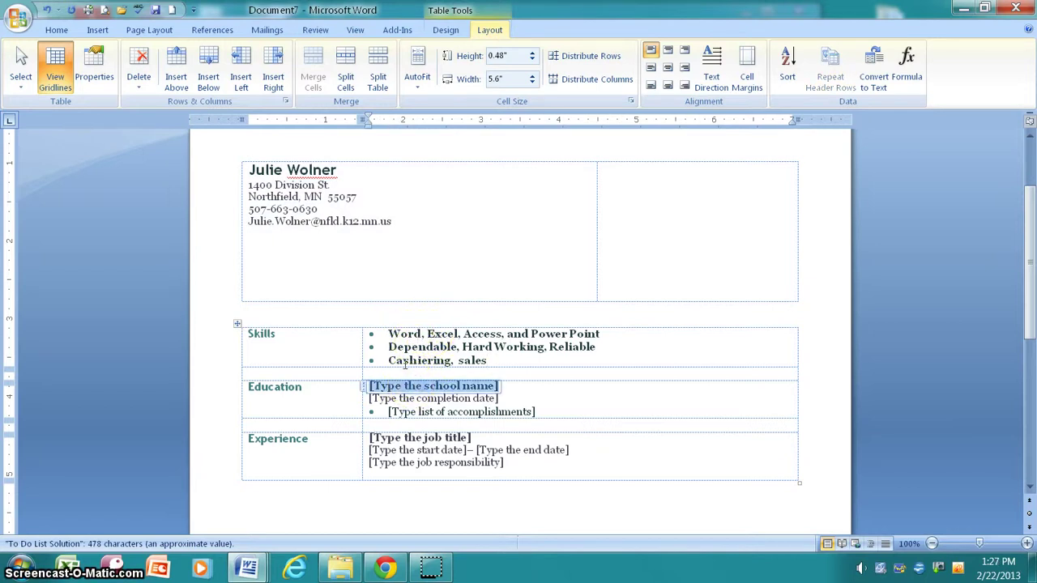
pyautogui.write('Northfield')
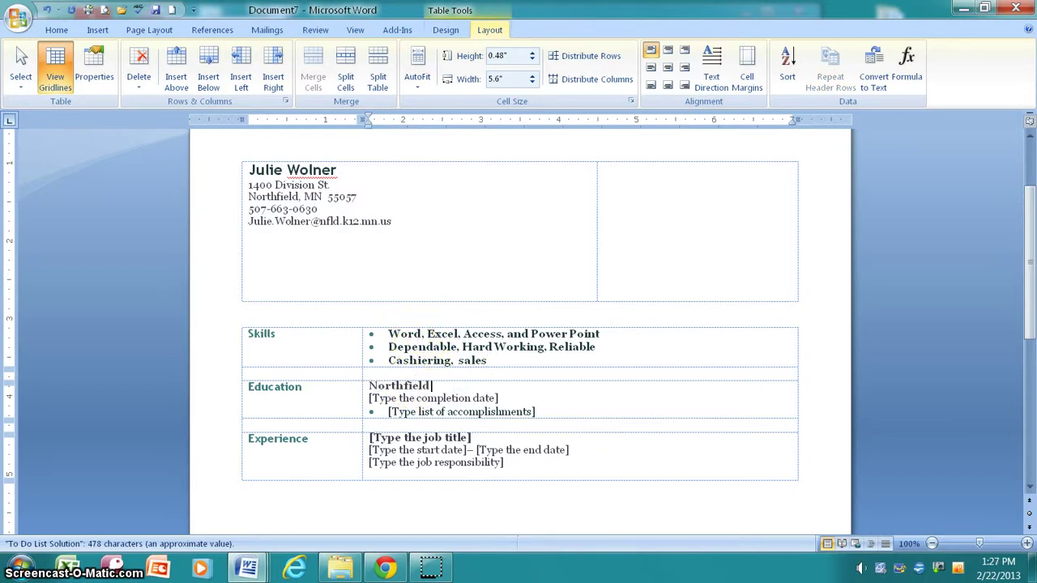
pyautogui.write(' High School')
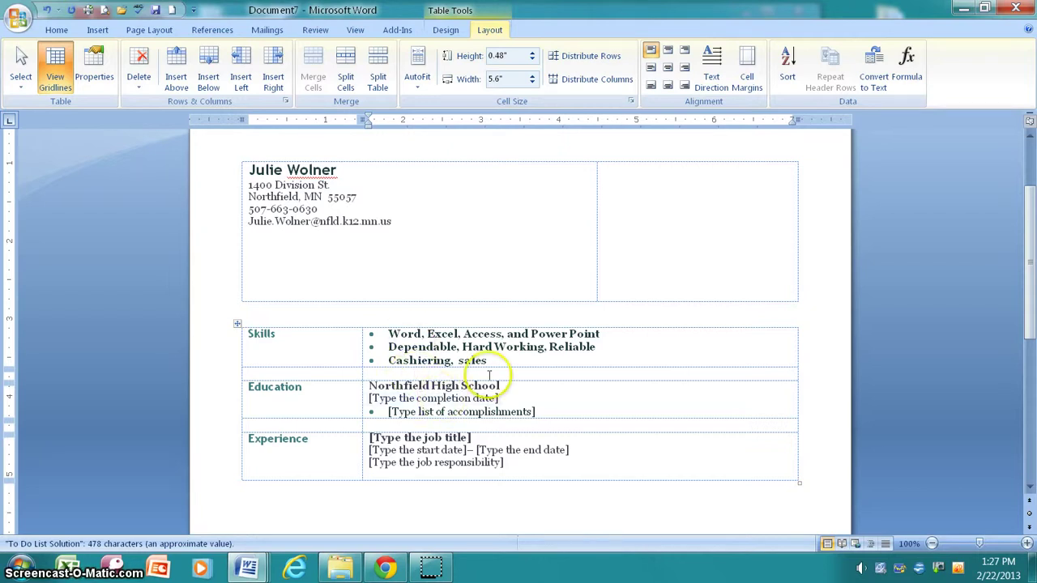
pyautogui.click(444, 396)
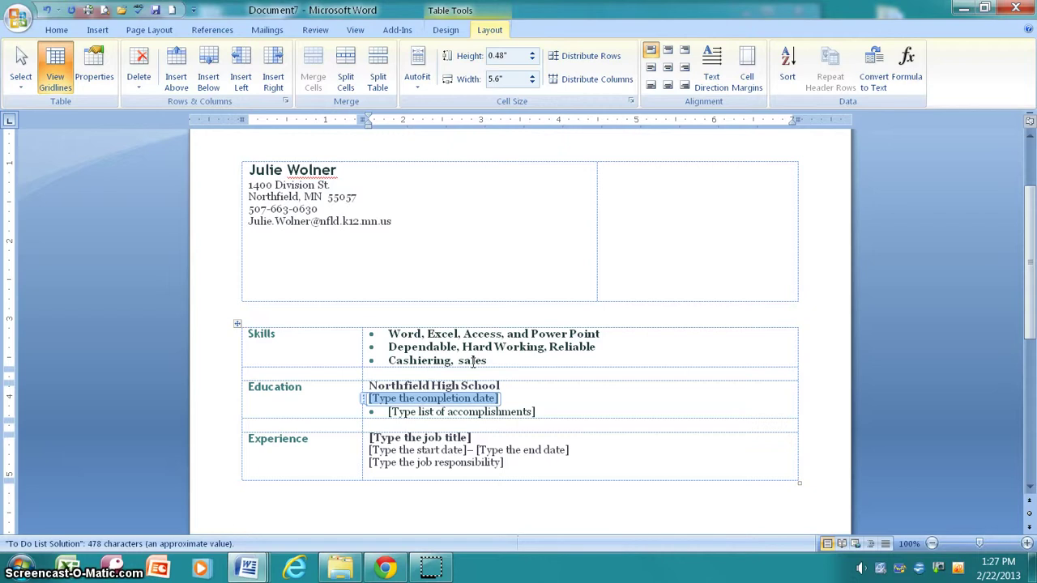
pyautogui.write('2012-Pr')
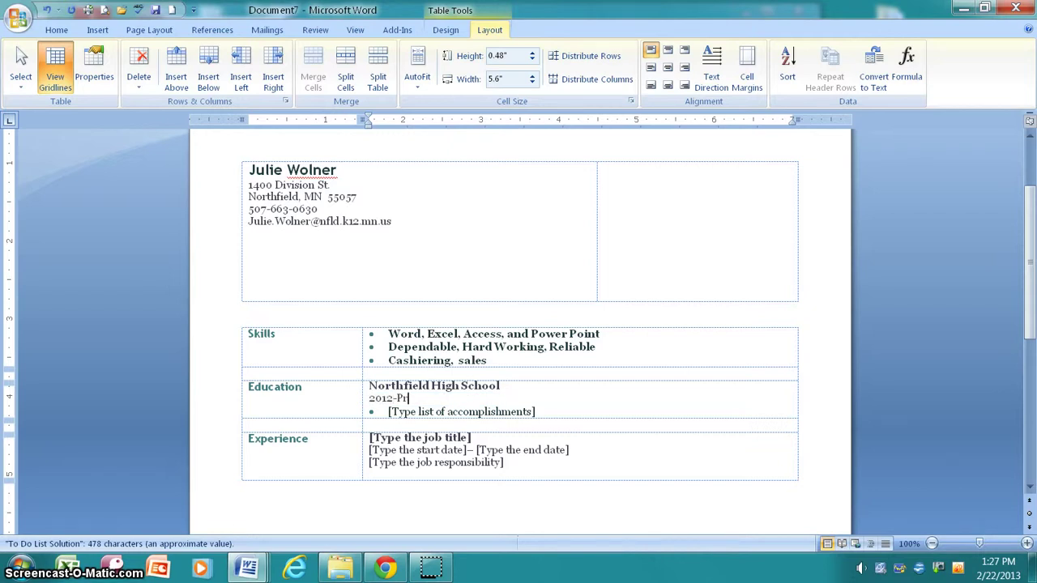
pyautogui.write('esen')
pyautogui.press('BackSpace')
pyautogui.press('BackSpace')
pyautogui.press('BackSpace')
pyautogui.press('BackSpace')
pyautogui.press('BackSpace')
pyautogui.press('BackSpace')
pyautogui.press('BackSpace')
pyautogui.press('BackSpace')
pyautogui.press('BackSpace')
pyautogui.write('09-2013')
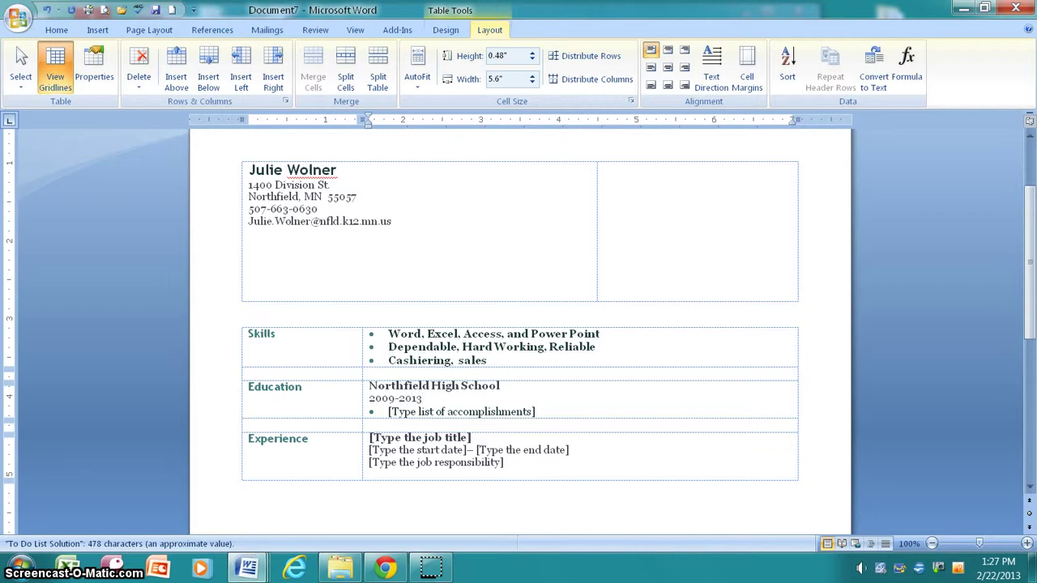
# List 'Business classes' and 'Athletics' as the first accomplishment bullets
pyautogui.click(475, 411)
pyautogui.click(475, 411)
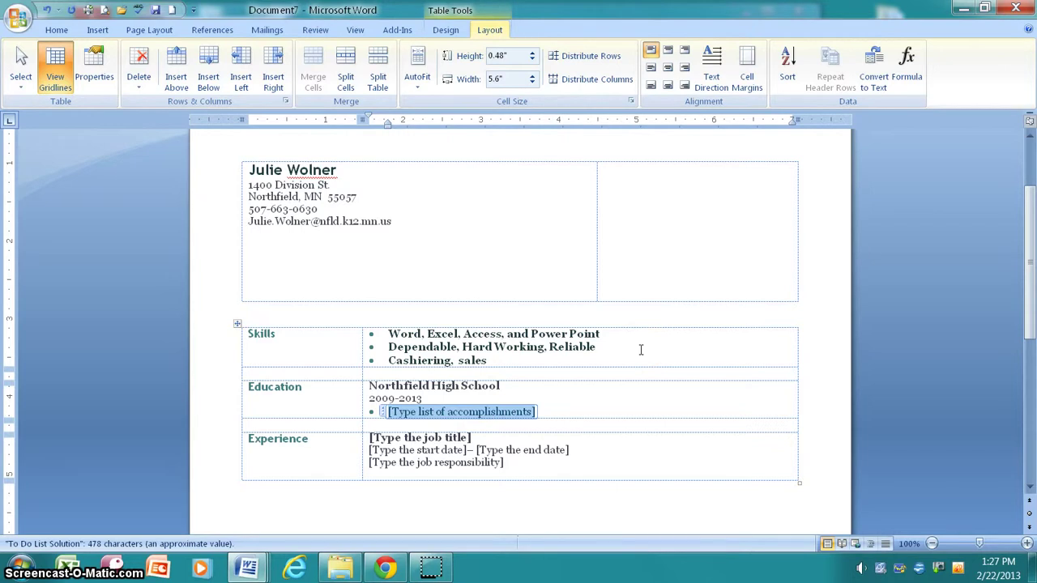
pyautogui.write('Busine')
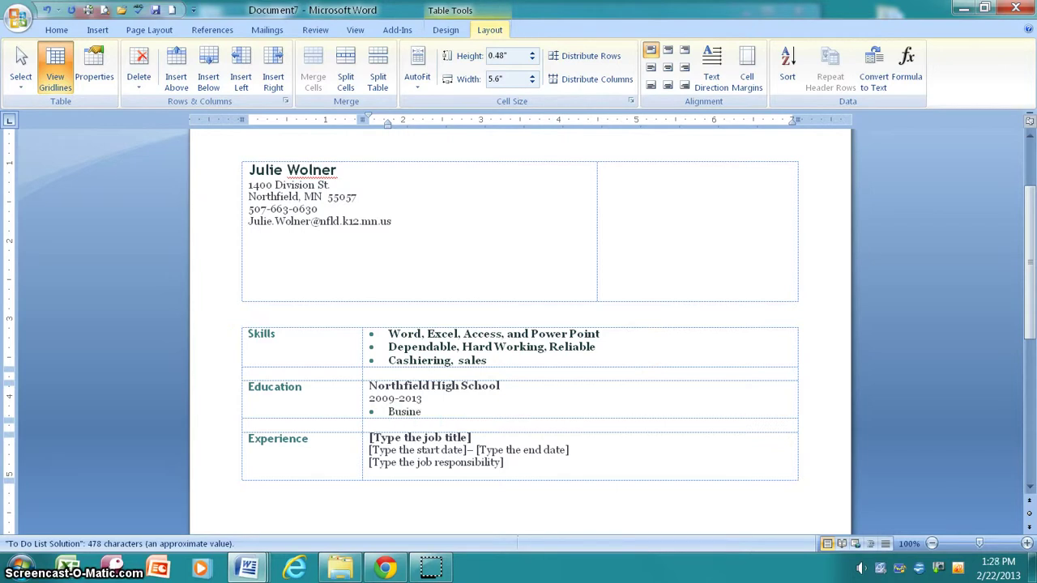
pyautogui.write('ss classes')
pyautogui.press('Return')
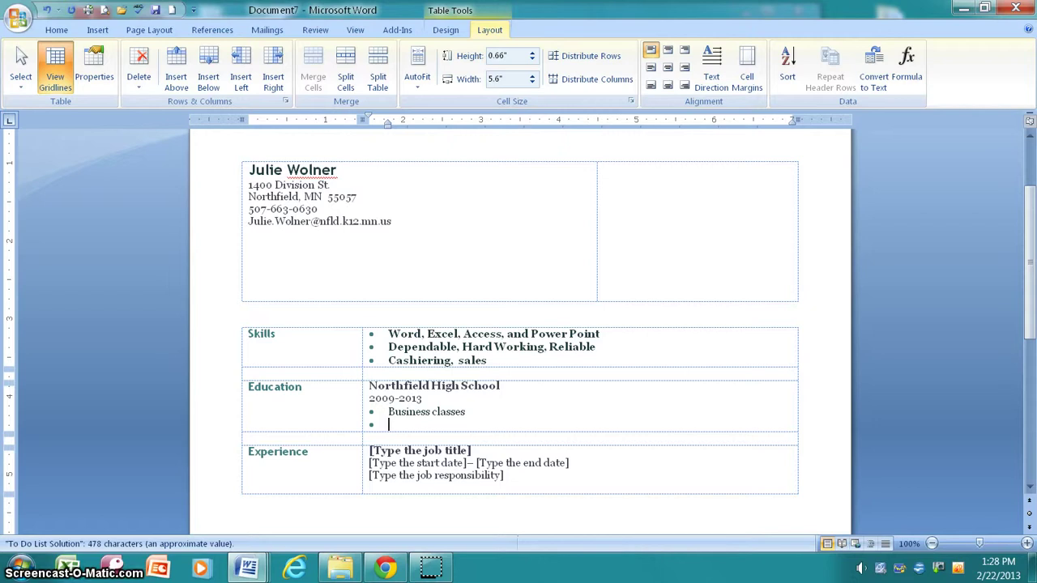
pyautogui.write('Athletics')
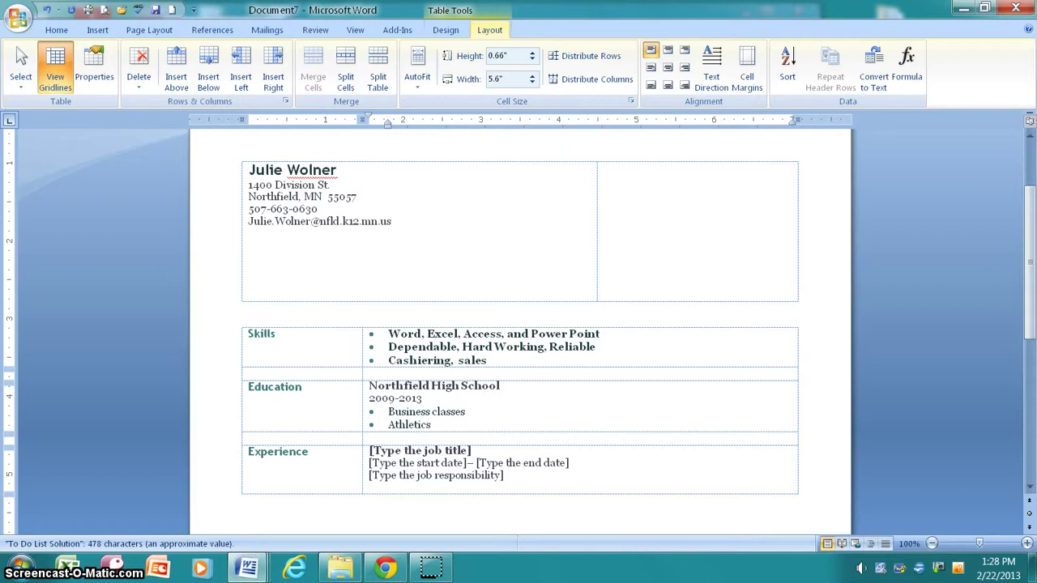
pyautogui.press('Return')
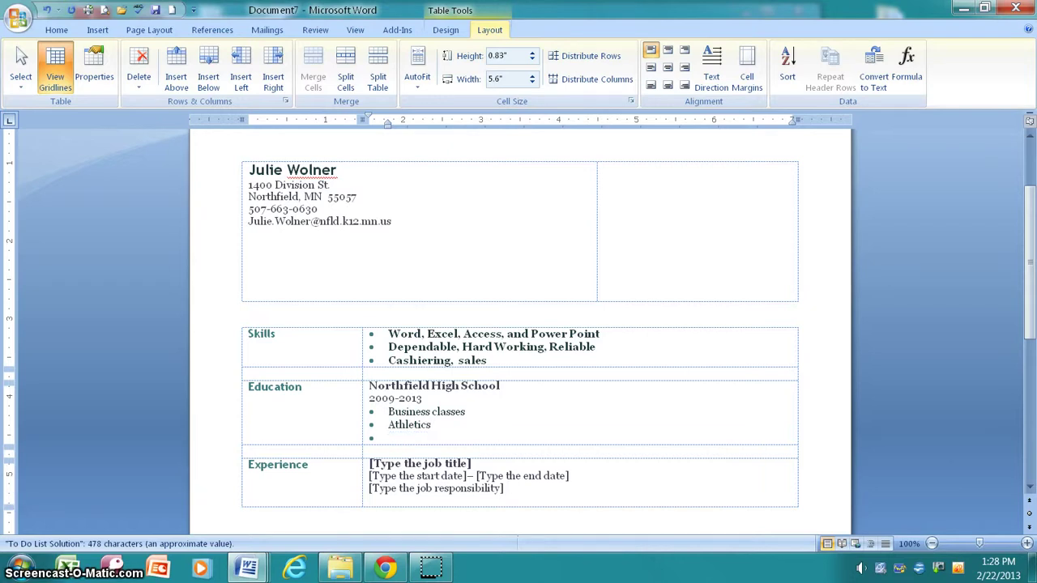
# Add bullets 'Rock and Roll Revival, DECA' and 'MOS certified in Word, Excel, and Power Point'
pyautogui.write('Ro')
pyautogui.press('BackSpace')
pyautogui.press('BackSpace')
pyautogui.write('ck and rol')
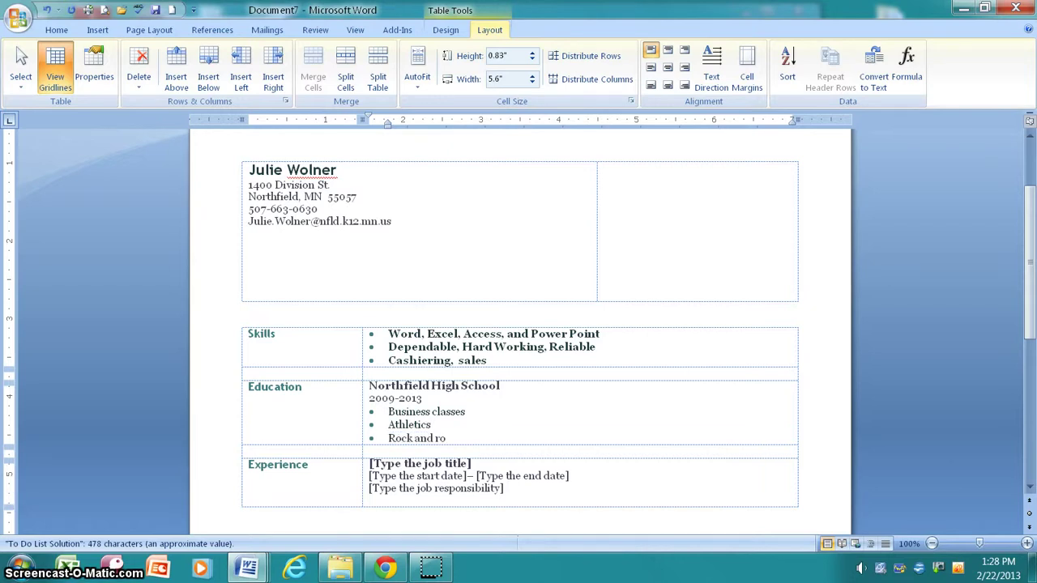
pyautogui.press('BackSpace')
pyautogui.press('BackSpace')
pyautogui.press('BackSpace')
pyautogui.write('Roll Revival')
pyautogui.write(',')
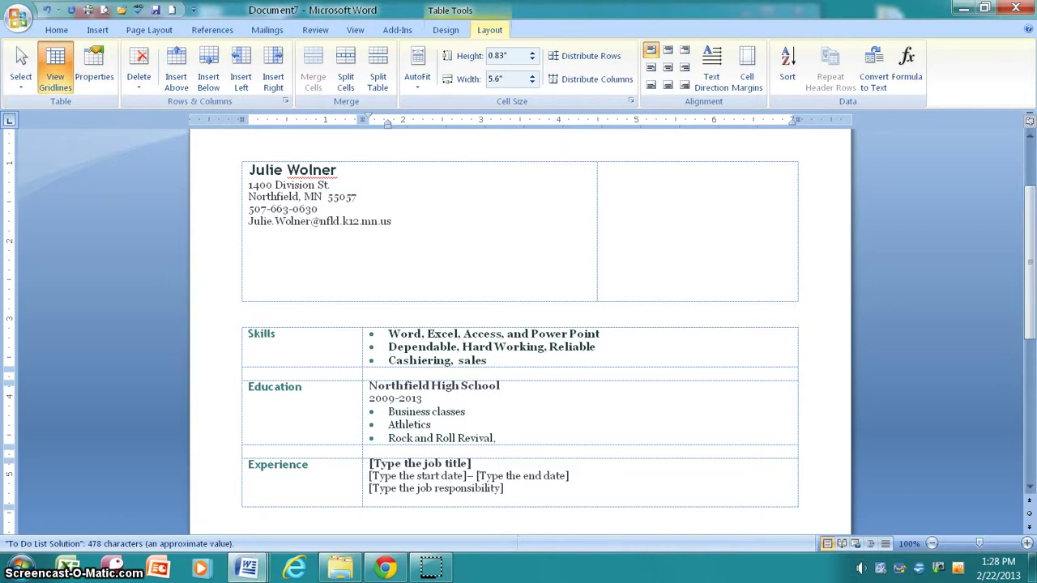
pyautogui.write(' DECA')
pyautogui.press('Return')
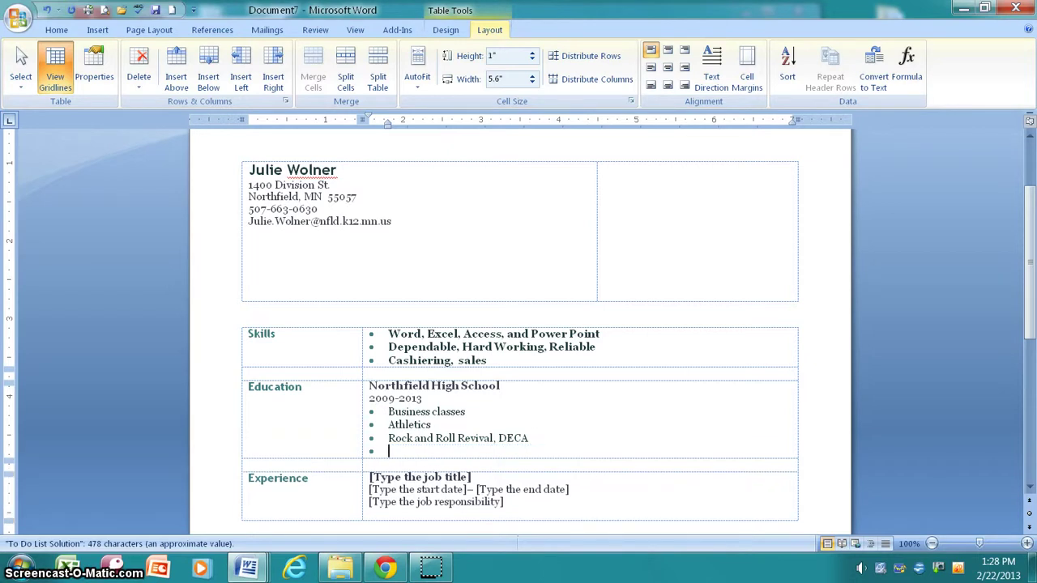
pyautogui.write('MOS certified in Word, Excel, and Power Point')
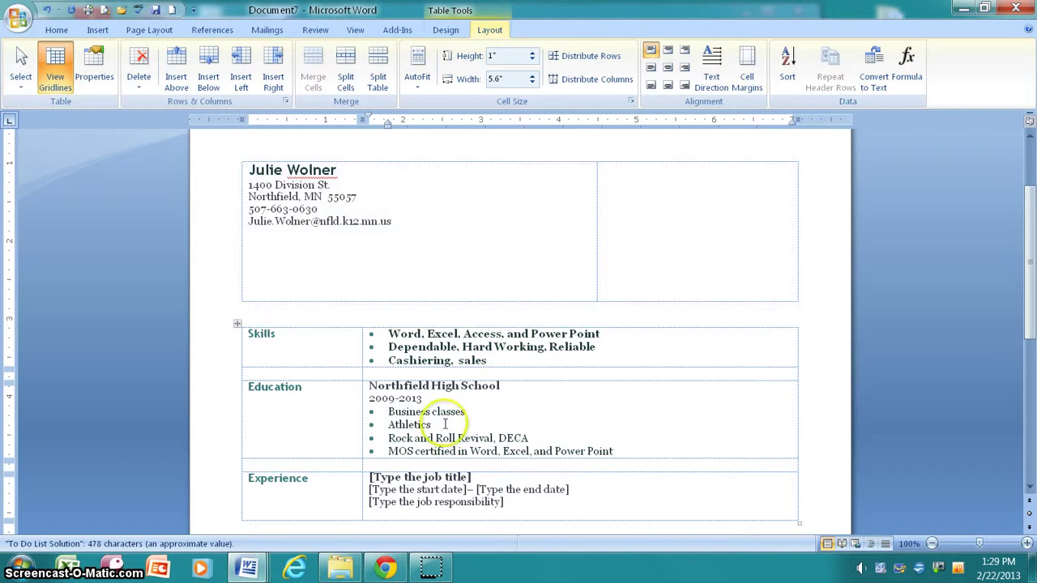
pyautogui.click(421, 476)
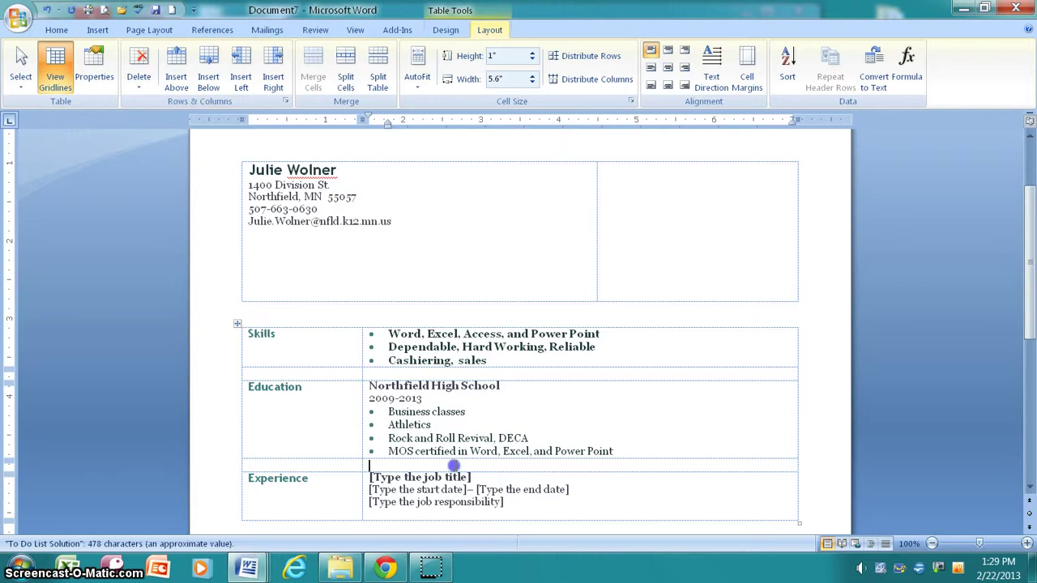
# Fill the Experience job title and the dates September 2012 – Present
pyautogui.click(455, 470)
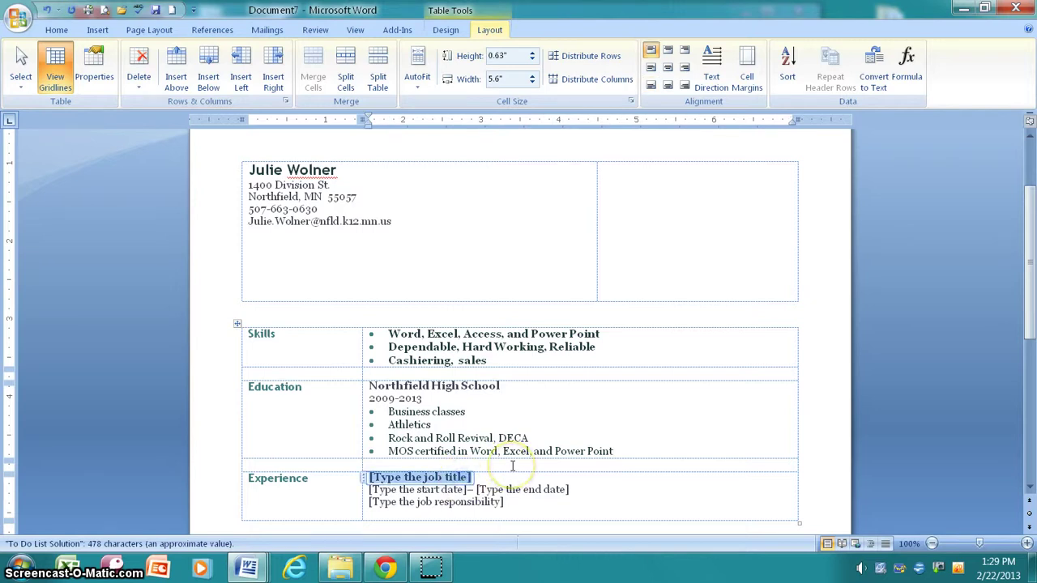
pyautogui.write('Cul')
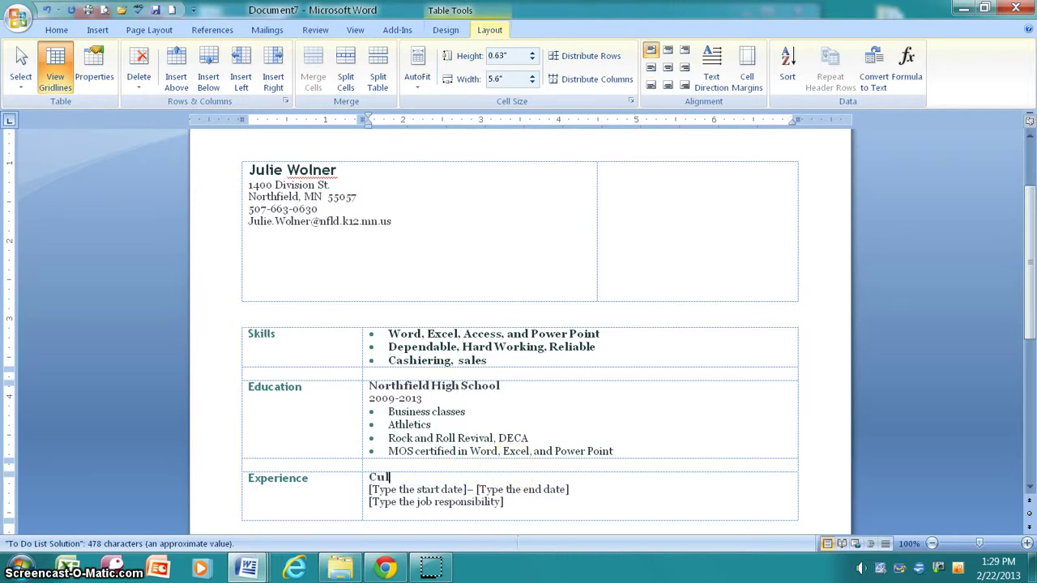
pyautogui.write("ver's")
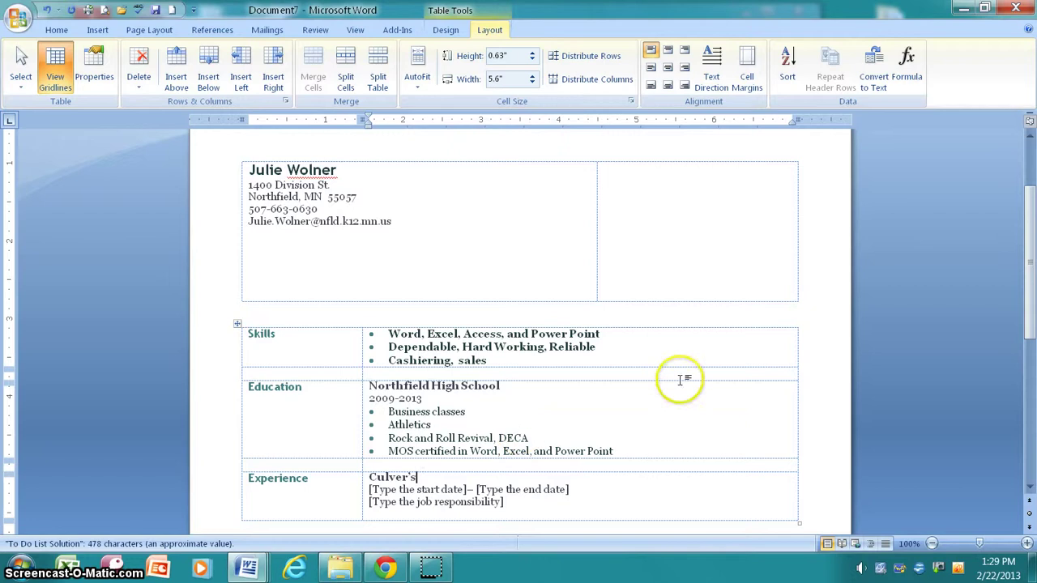
pyautogui.click(413, 489)
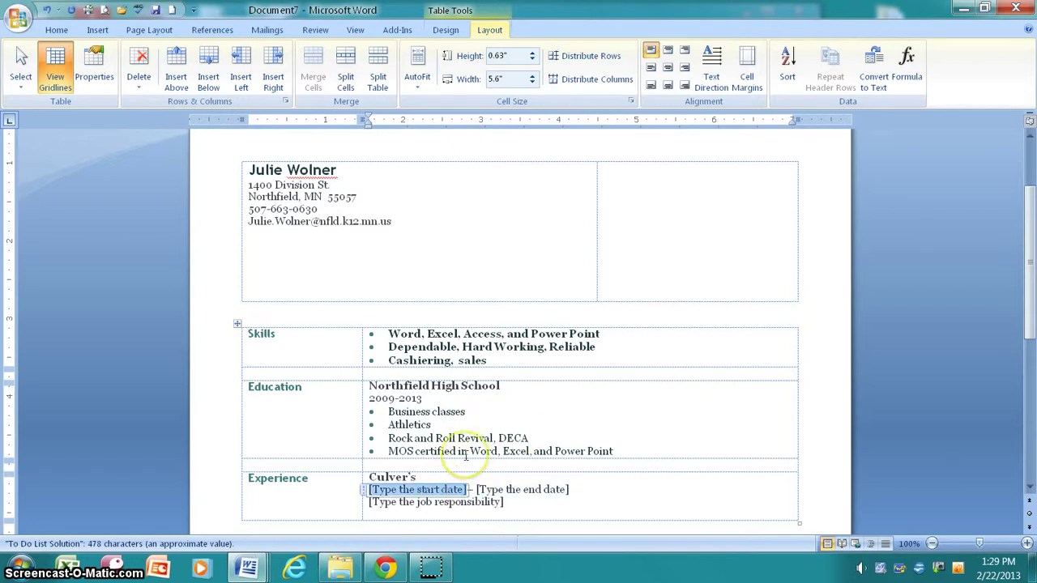
pyautogui.write('Septemb')
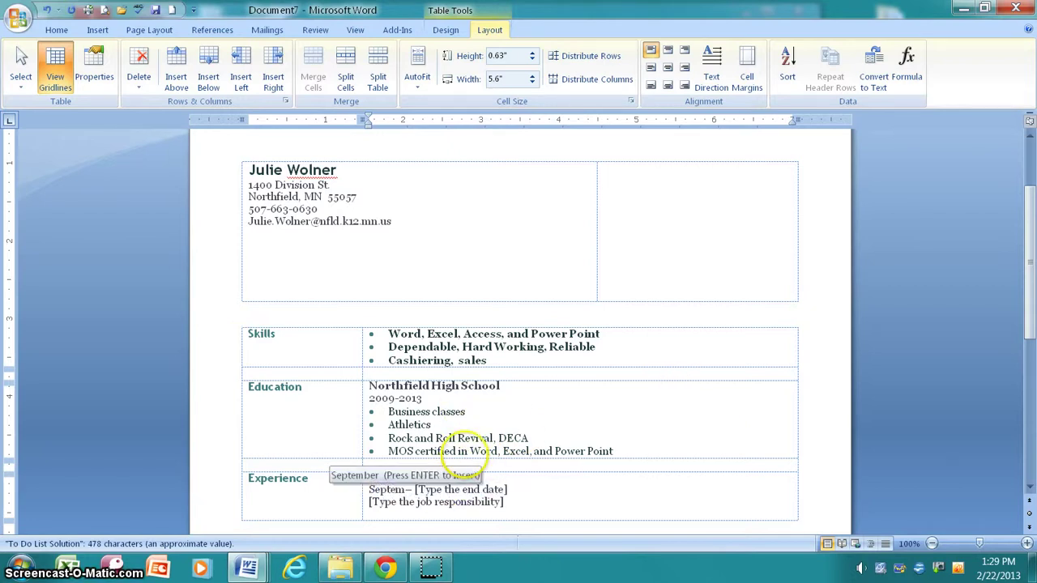
pyautogui.press('Return')
pyautogui.write('2012')
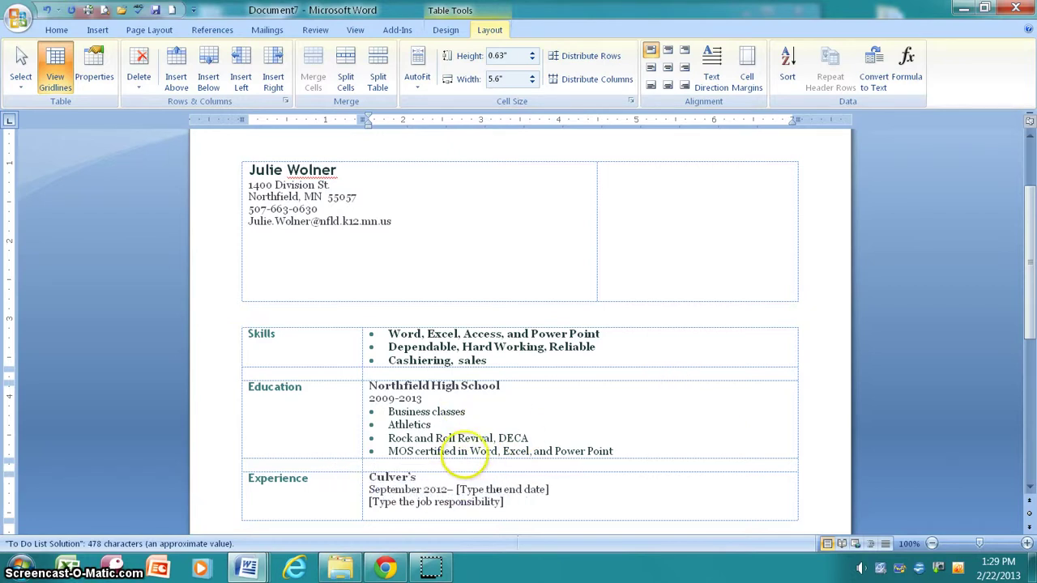
pyautogui.click(533, 491)
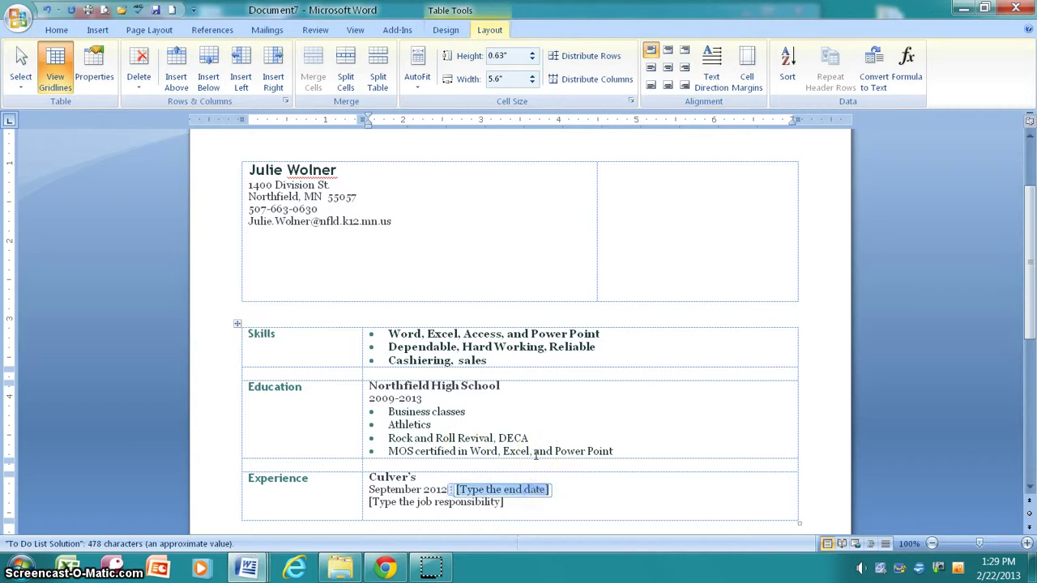
pyautogui.write('Presen')
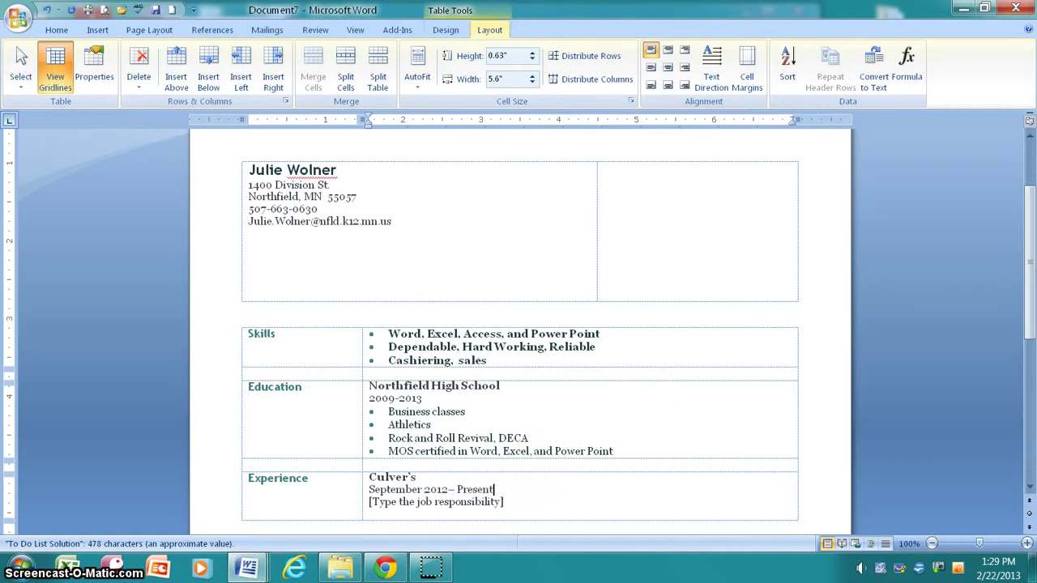
pyautogui.write('t')
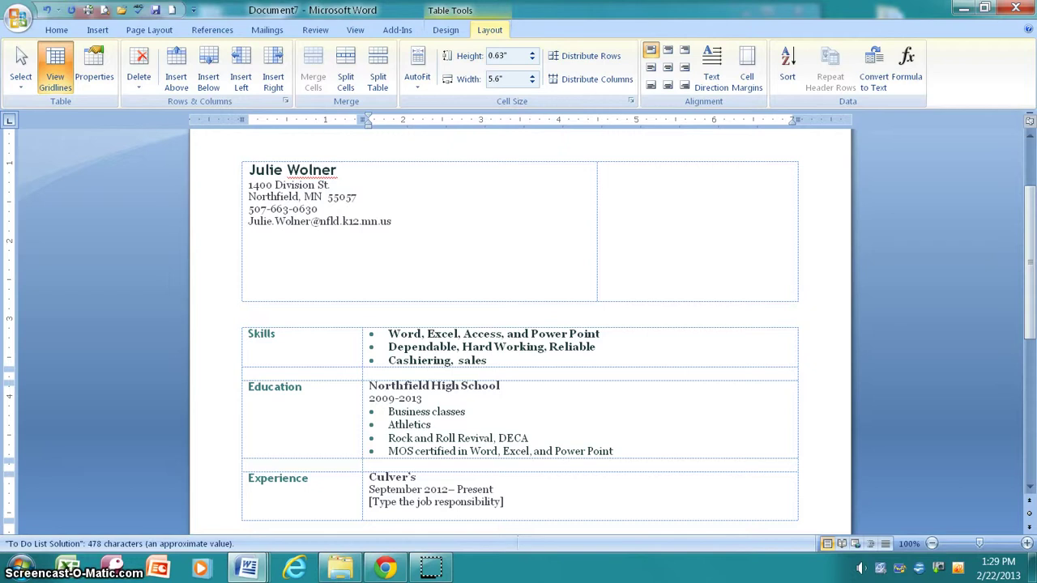
# Enter the responsibility 'Ran the cash register, cleaned the restaurant'
pyautogui.click(458, 502)
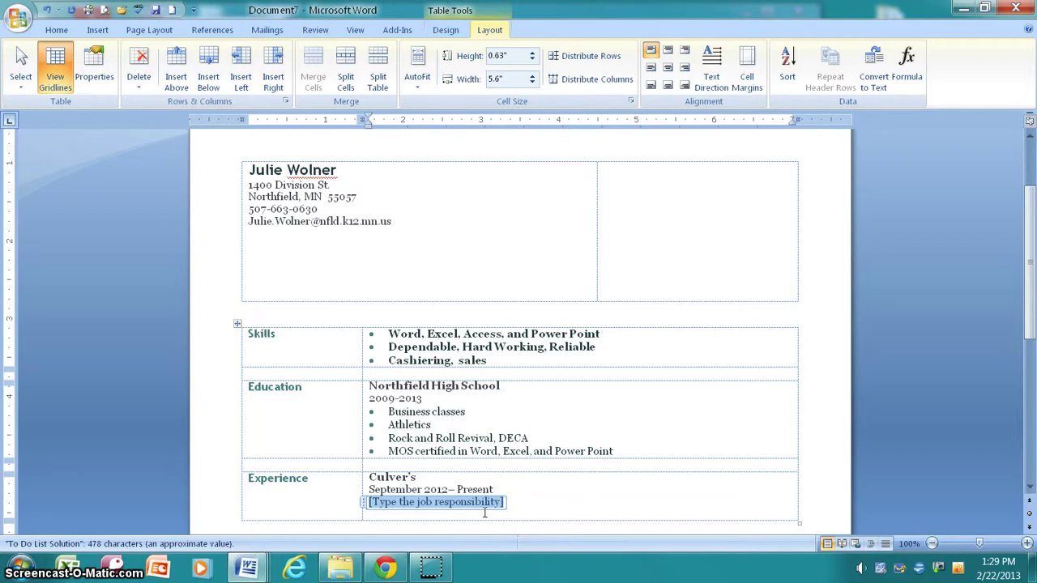
pyautogui.write('Ran the cash')
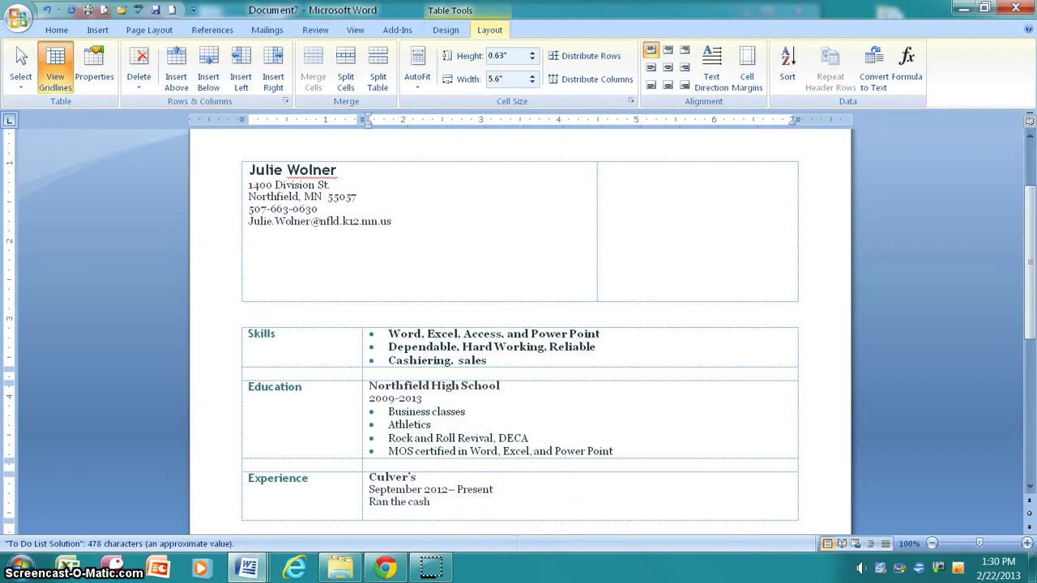
pyautogui.write(' resige')
pyautogui.press('BackSpace')
pyautogui.press('BackSpace')
pyautogui.write('ister, cleaned the res')
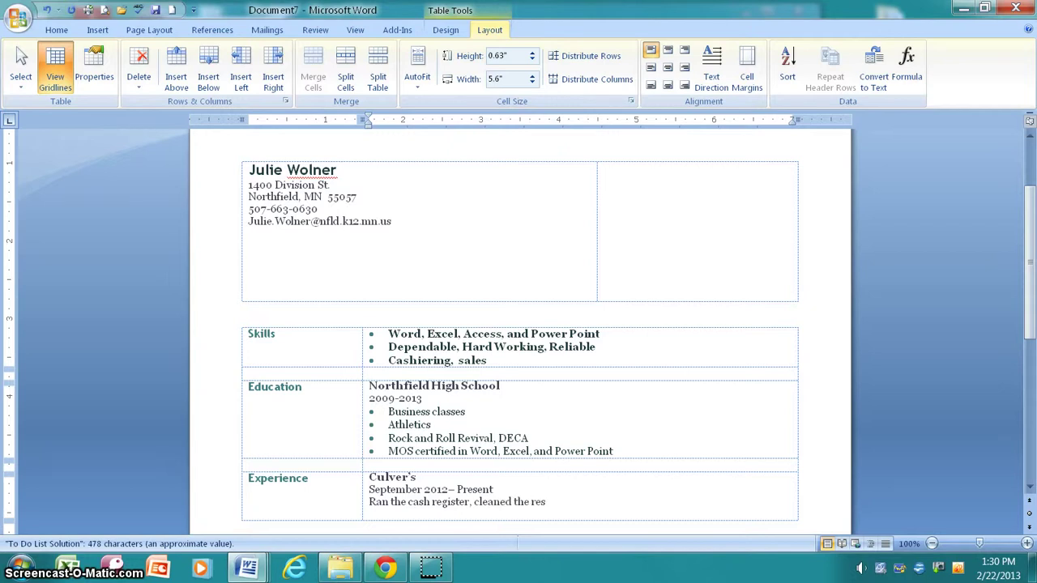
pyautogui.write('taurant')
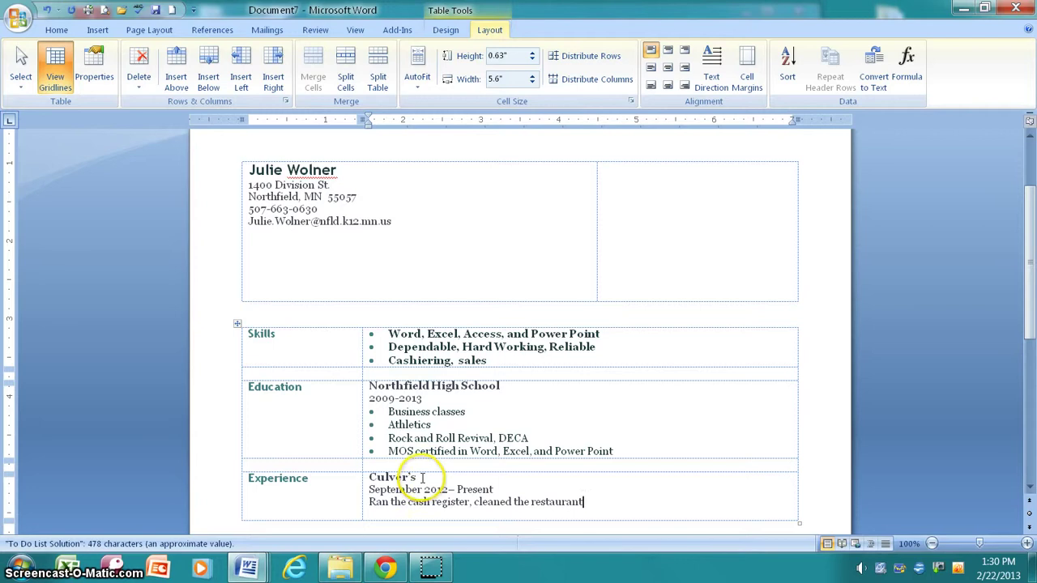
# Replace the employer Culver's with Babysitting and change the start year to 2010
pyautogui.moveTo(419, 478); pyautogui.dragTo(370, 478)
pyautogui.write('Ba')
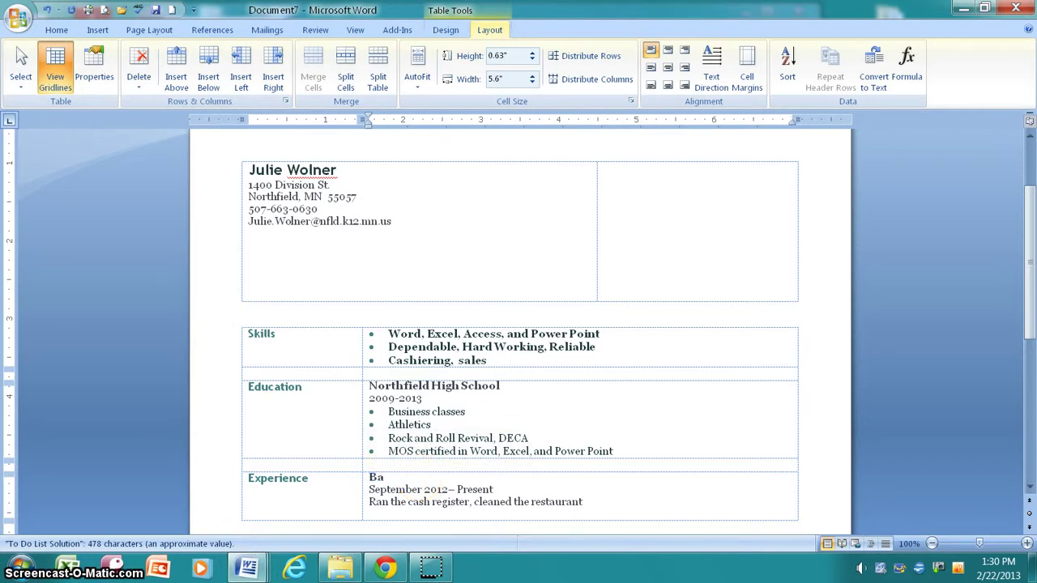
pyautogui.write('bysitting')
pyautogui.doubleClick(436, 490)
pyautogui.moveTo(449, 489); pyautogui.dragTo(443, 489)
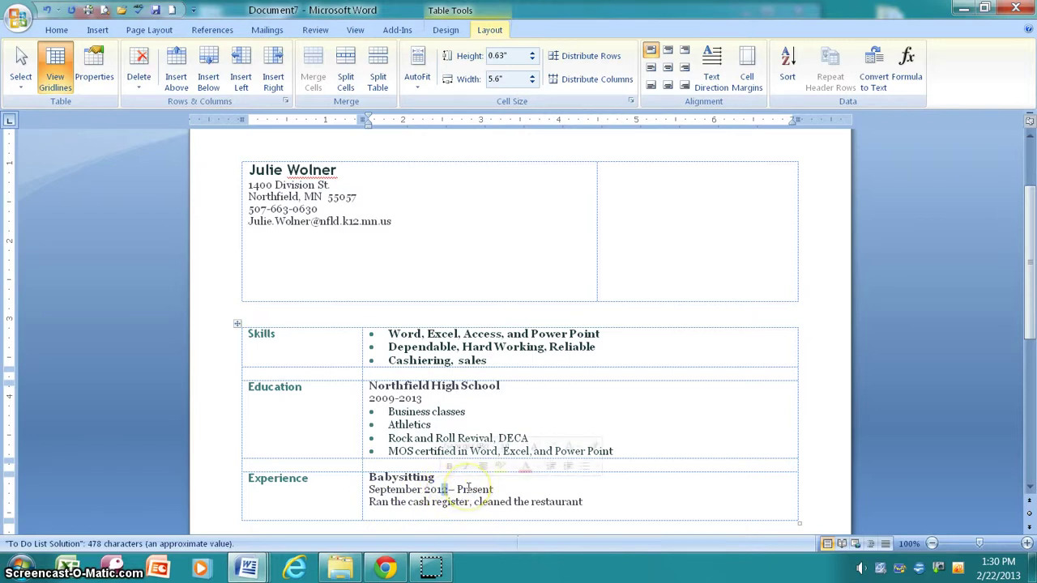
pyautogui.write('0')
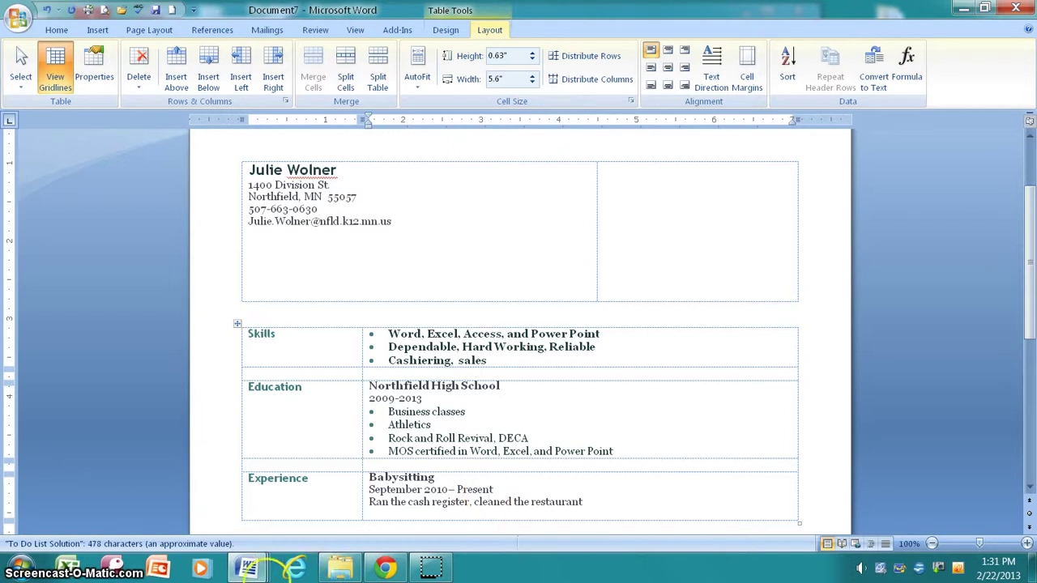
# Review the Bank Customers table and Document2, then switch to the bank letter in Document5
pyautogui.moveTo(243, 565)
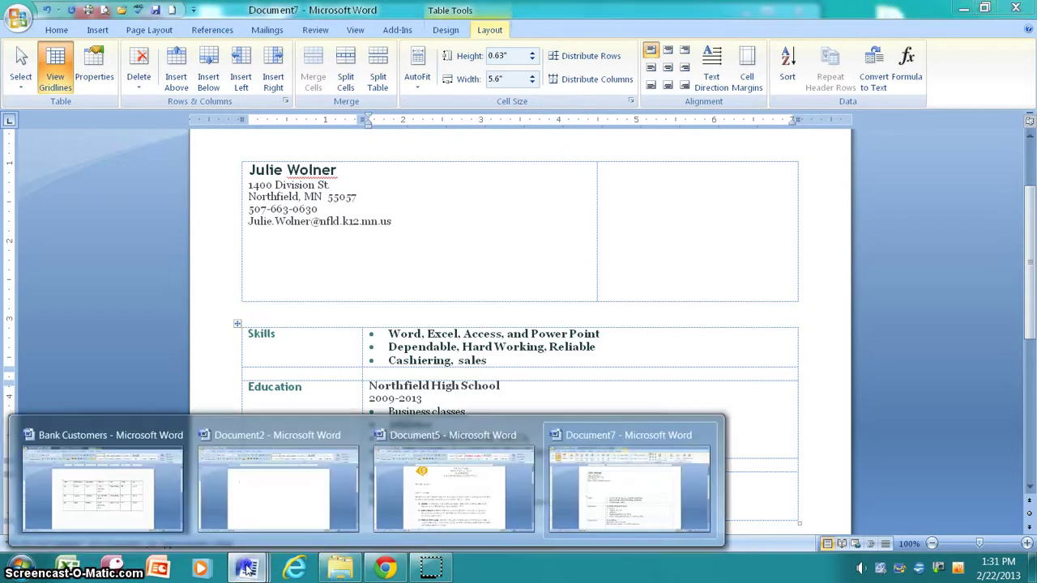
pyautogui.click(133, 496)
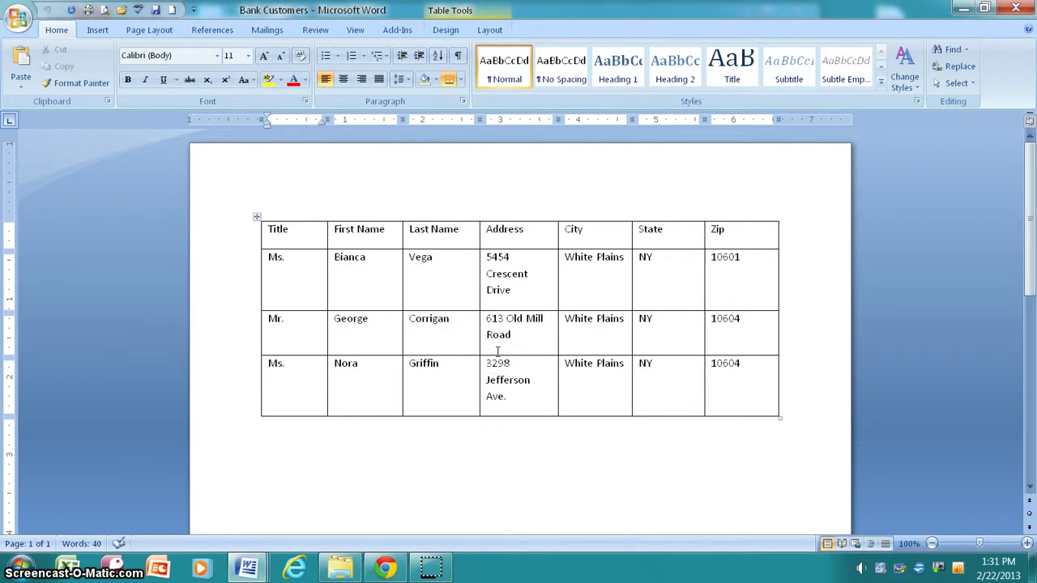
pyautogui.click(248, 566)
pyautogui.click(295, 485)
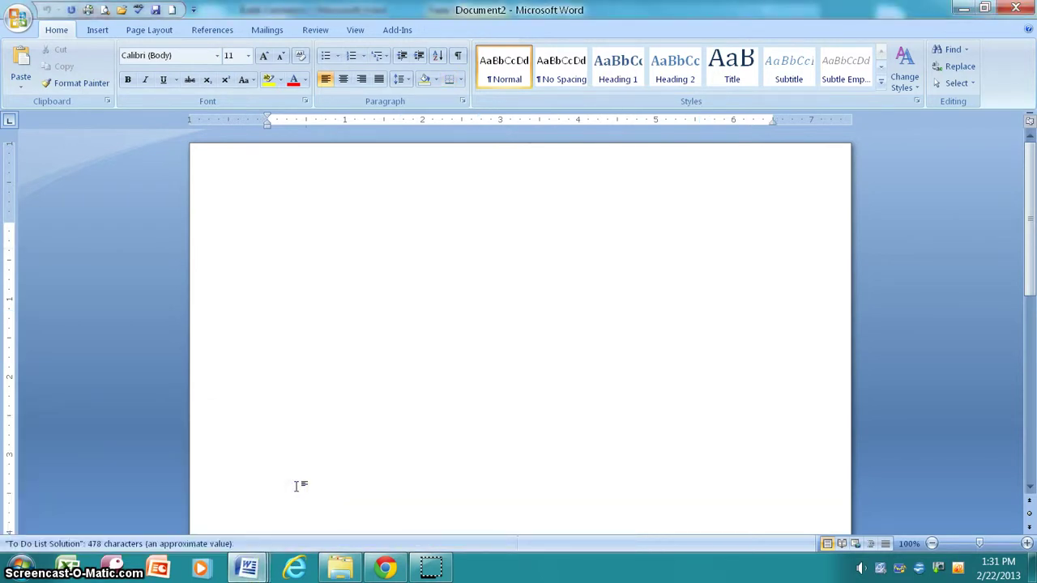
pyautogui.click(248, 565)
pyautogui.click(392, 518)
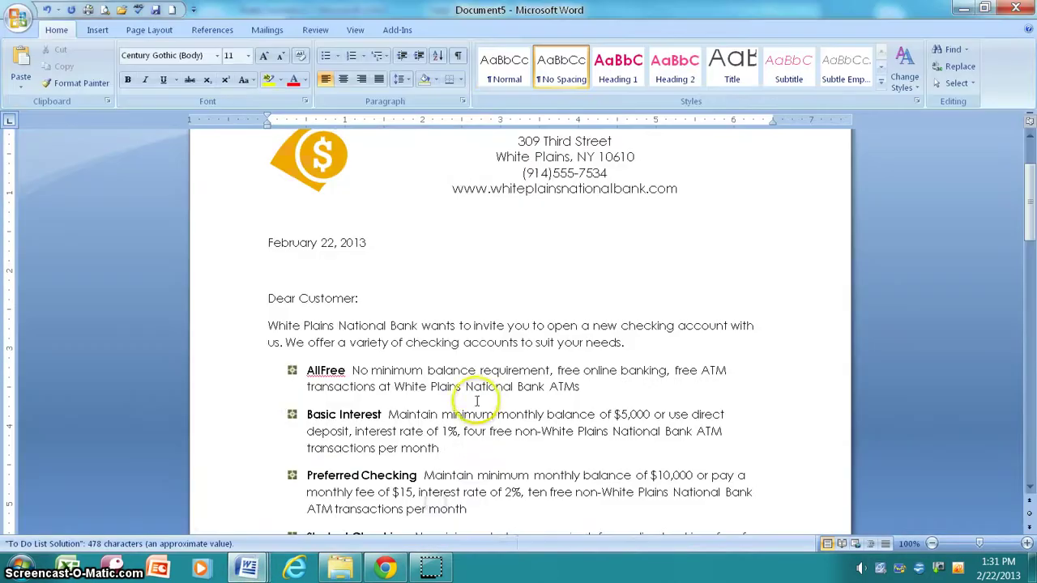
pyautogui.scroll(-2, 476, 398)
pyautogui.scroll(-3, 476, 399)
pyautogui.scroll(8, 469, 405)
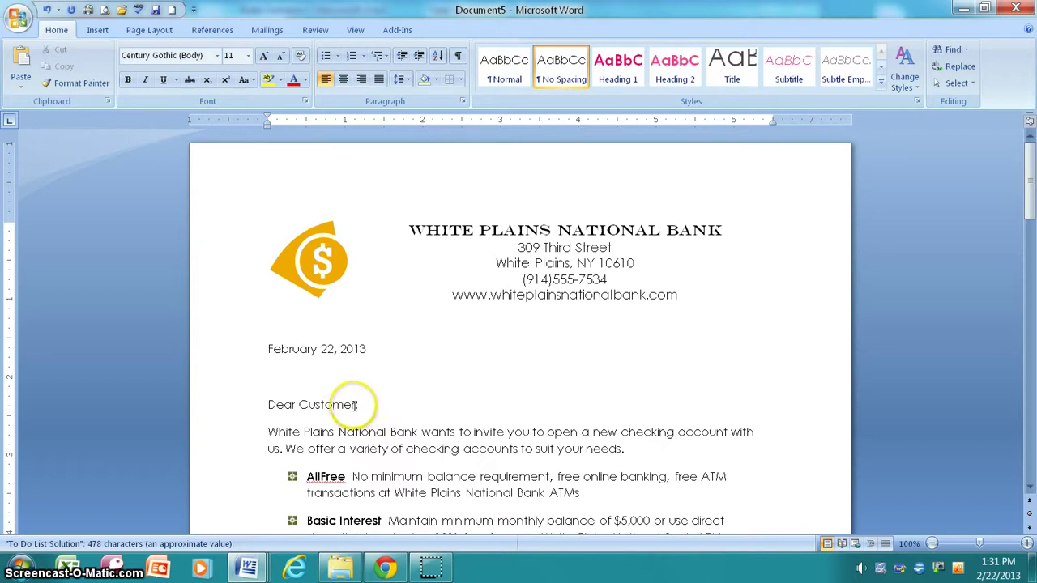
# Delete the 'Dear Customer:' line and leave a single empty line above the first paragraph
pyautogui.moveTo(354, 404); pyautogui.dragTo(277, 405)
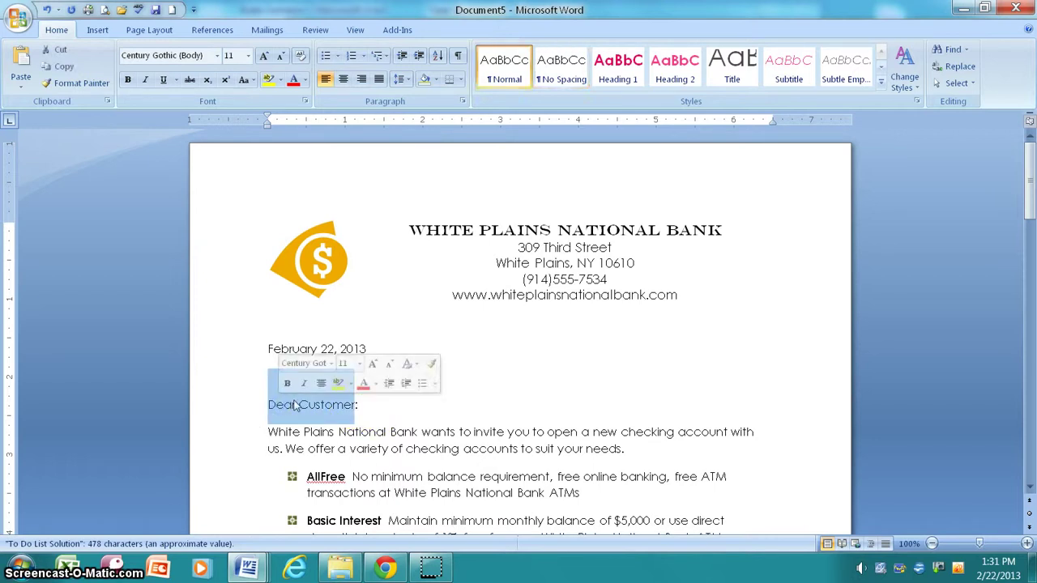
pyautogui.press('Delete')
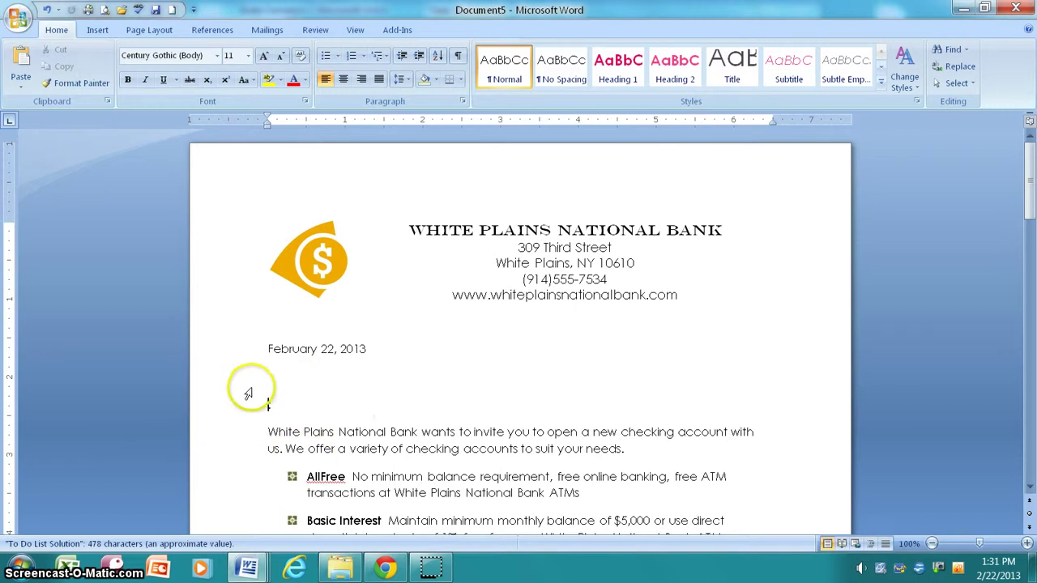
pyautogui.write(':')
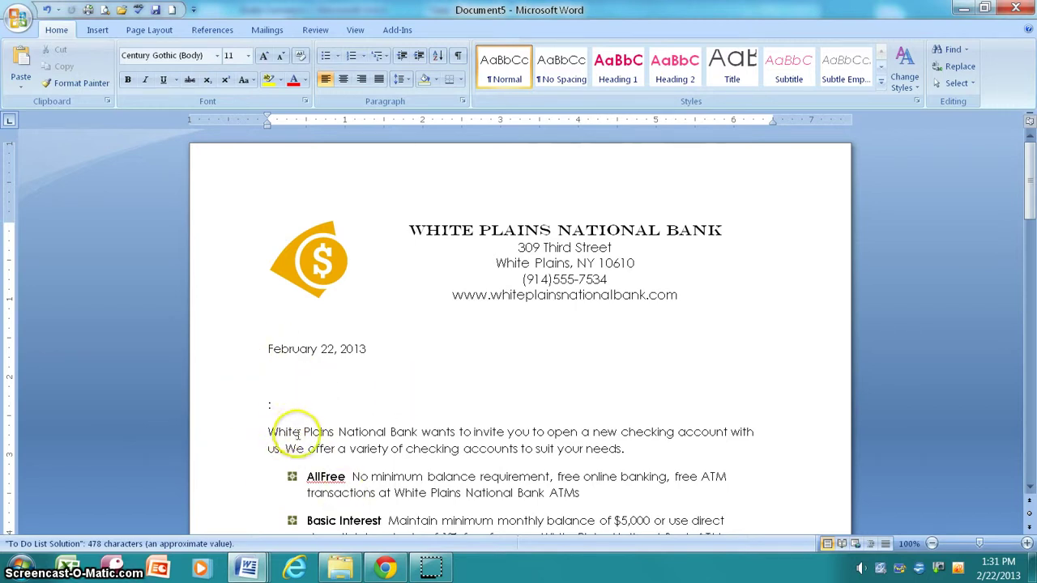
pyautogui.press('BackSpace')
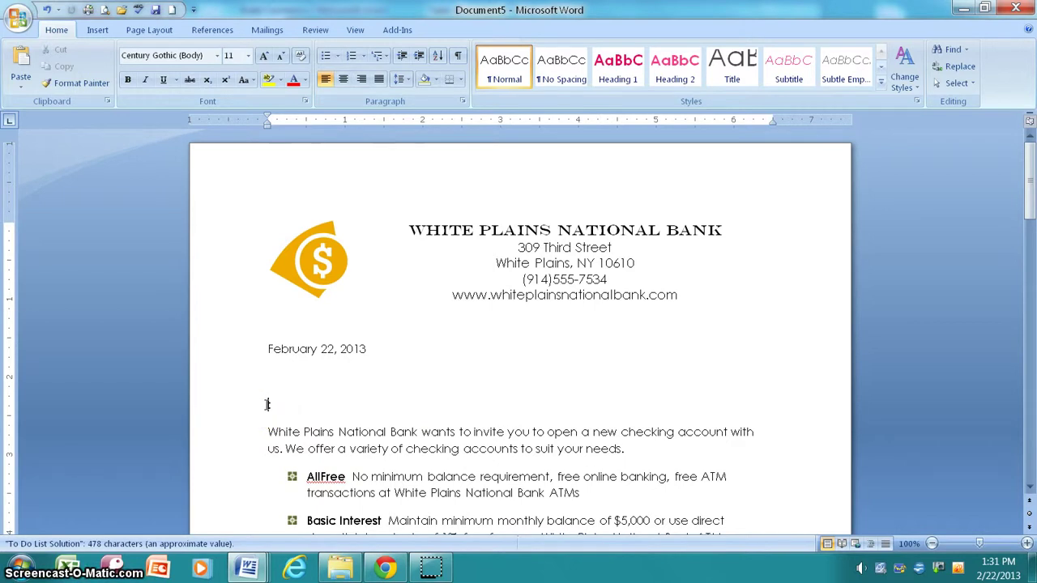
pyautogui.hotkey('shift', 'Up')
pyautogui.hotkey('shift', 'Up')
pyautogui.press('BackSpace')
pyautogui.press('Return')
pyautogui.press('Up')
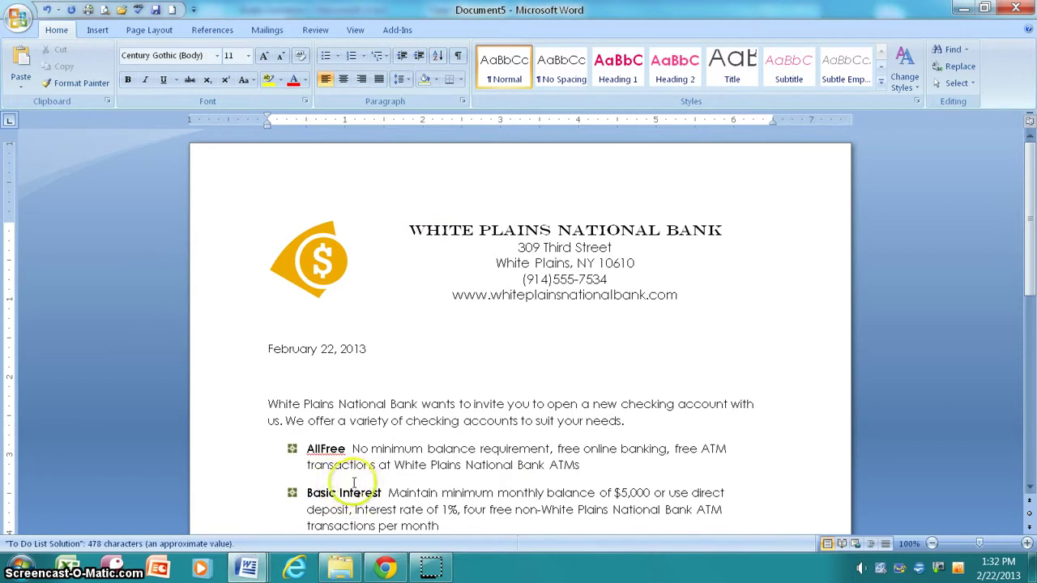
# Start a Letters mail merge and choose Type New List for the recipients
pyautogui.click(273, 31)
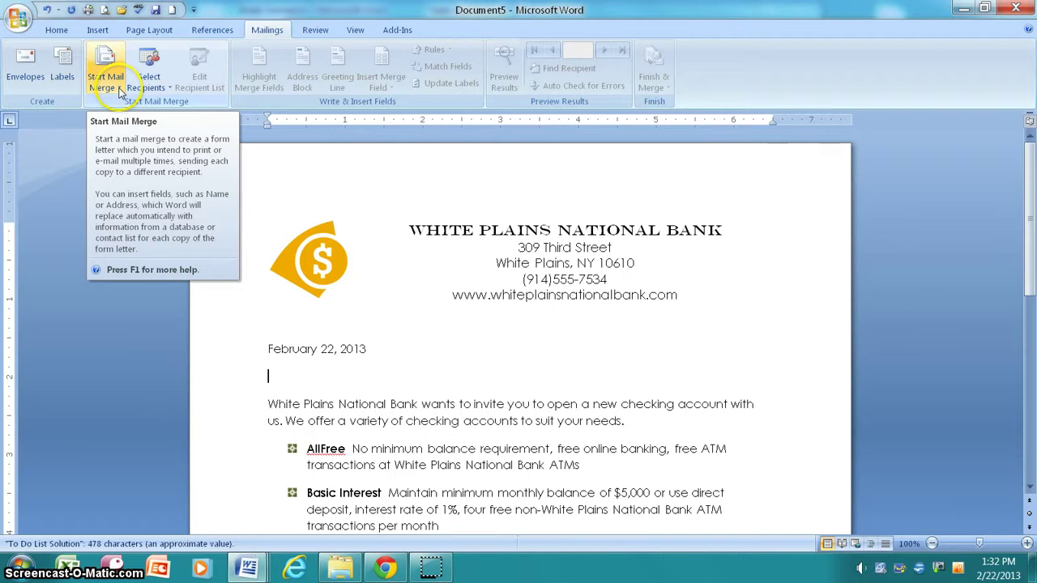
pyautogui.click(120, 92)
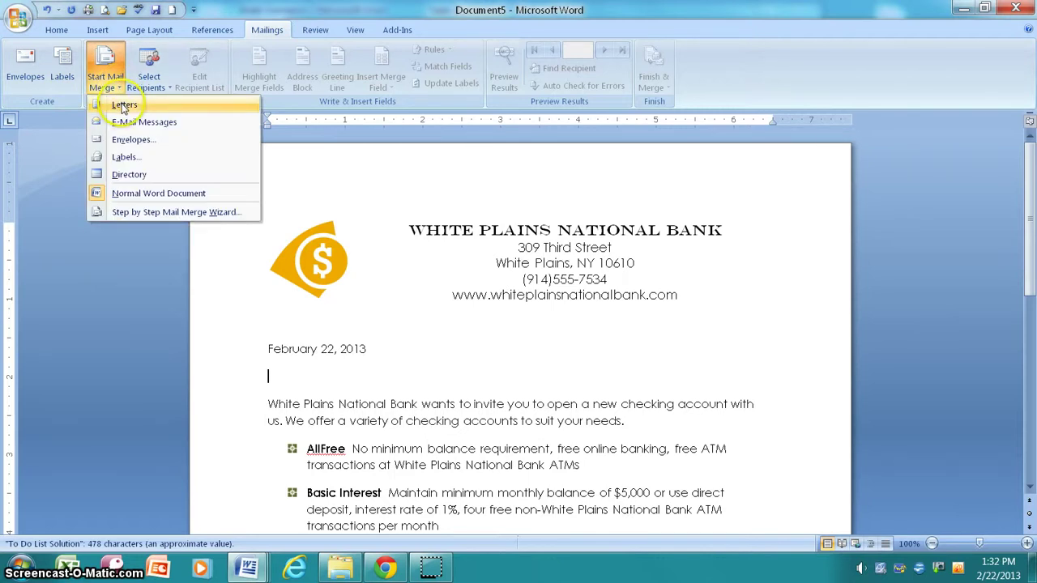
pyautogui.click(124, 108)
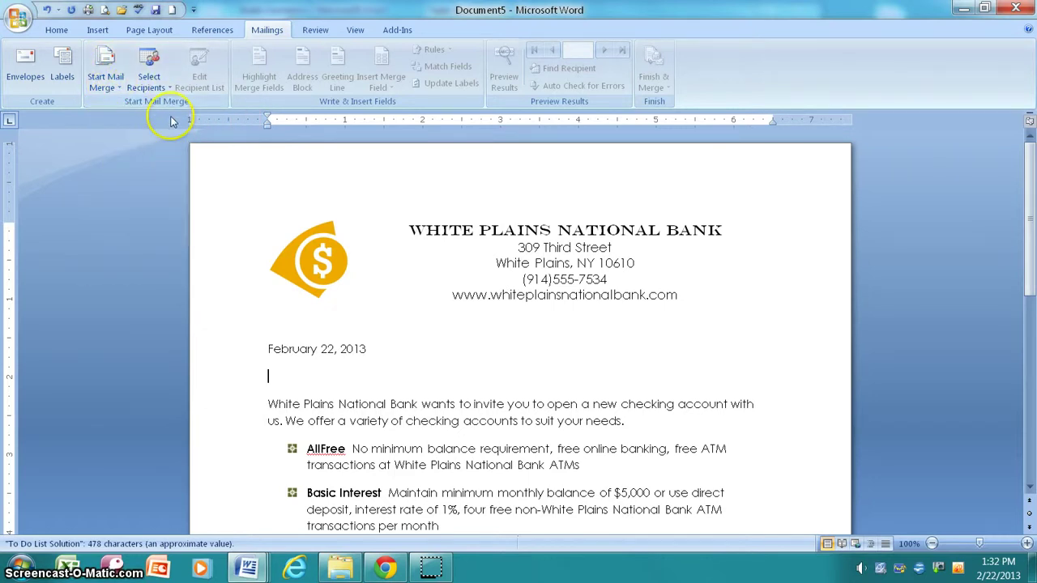
pyautogui.click(149, 85)
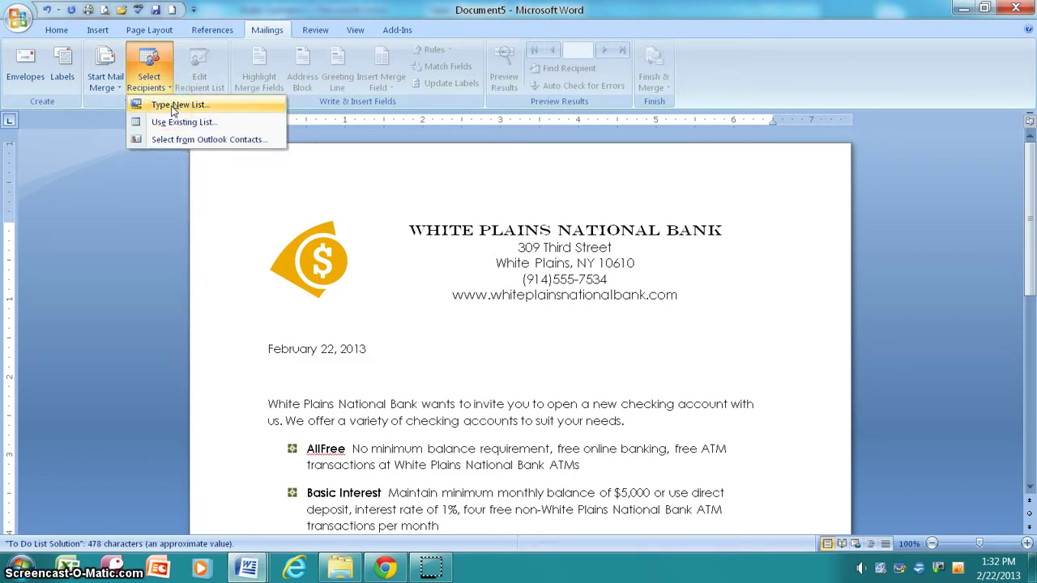
pyautogui.click(172, 110)
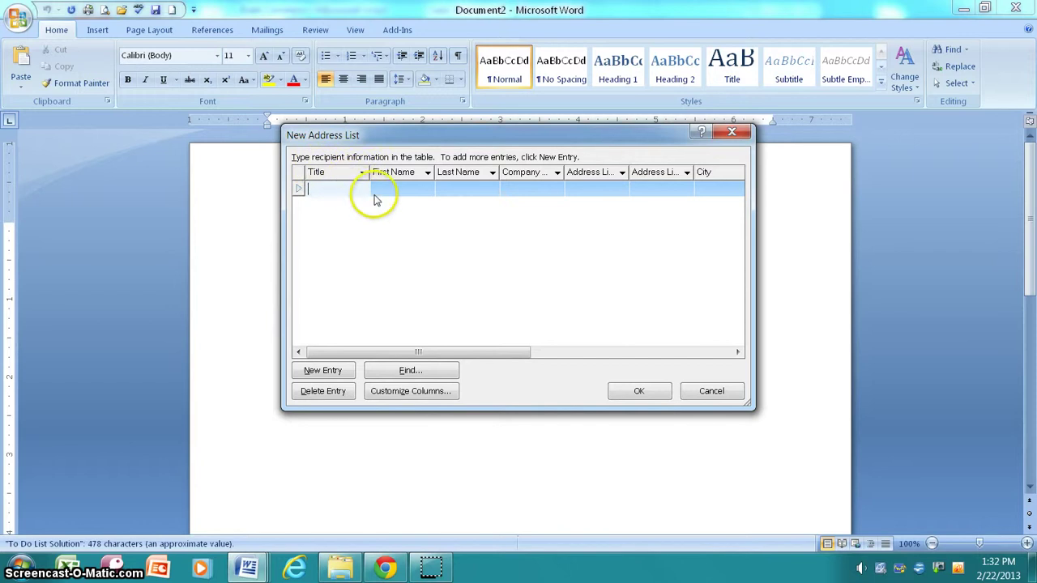
# After checking the Company column's filter options, enter the title Ms for the first recipient
pyautogui.click(405, 190)
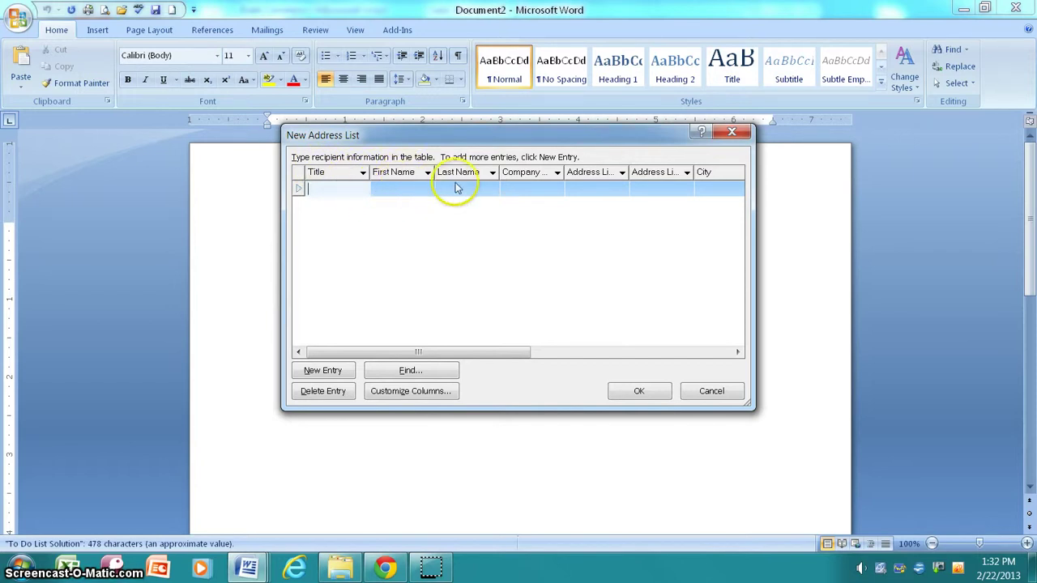
pyautogui.click(557, 173)
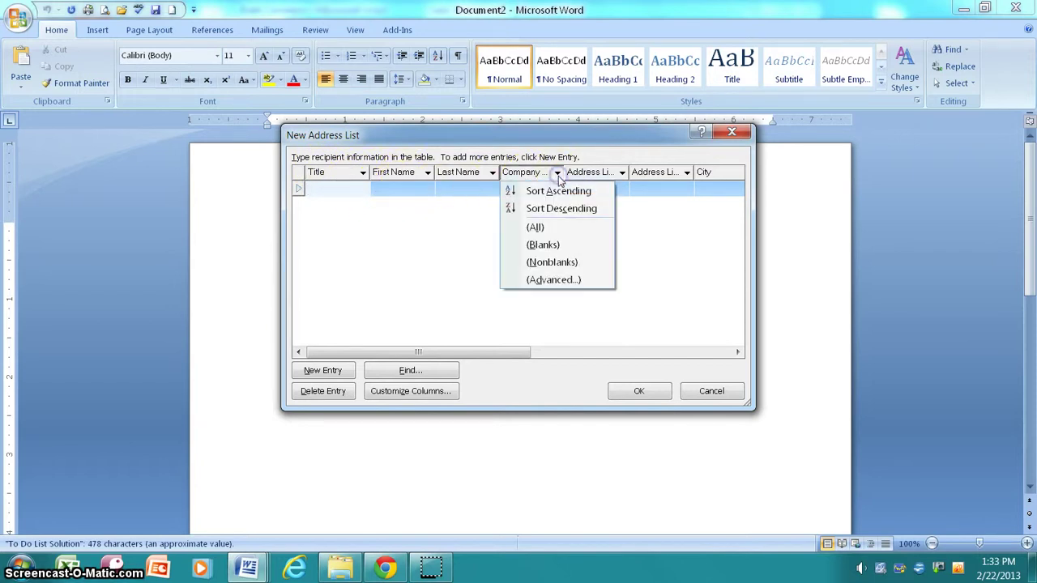
pyautogui.click(557, 176)
pyautogui.click(557, 177)
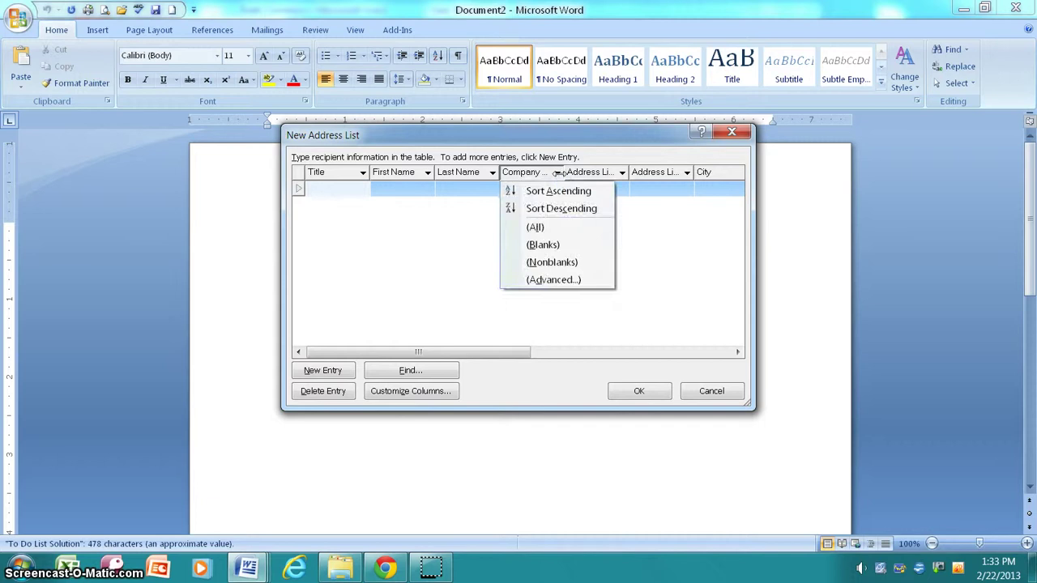
pyautogui.click(557, 177)
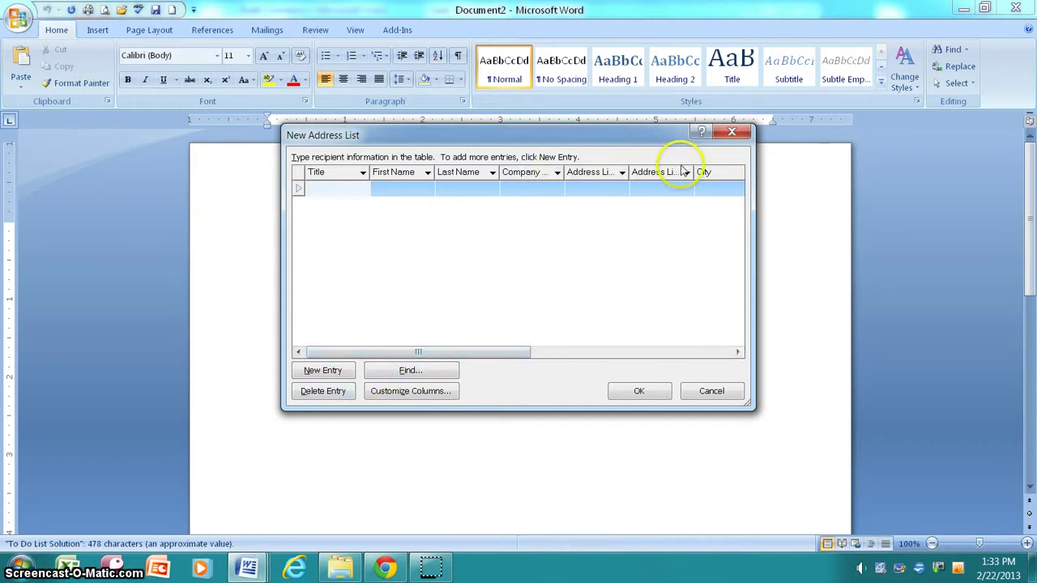
pyautogui.click(737, 351)
pyautogui.moveTo(738, 352); pyautogui.dragTo(738, 351)
pyautogui.moveTo(624, 352); pyautogui.dragTo(491, 366)
pyautogui.click(352, 188)
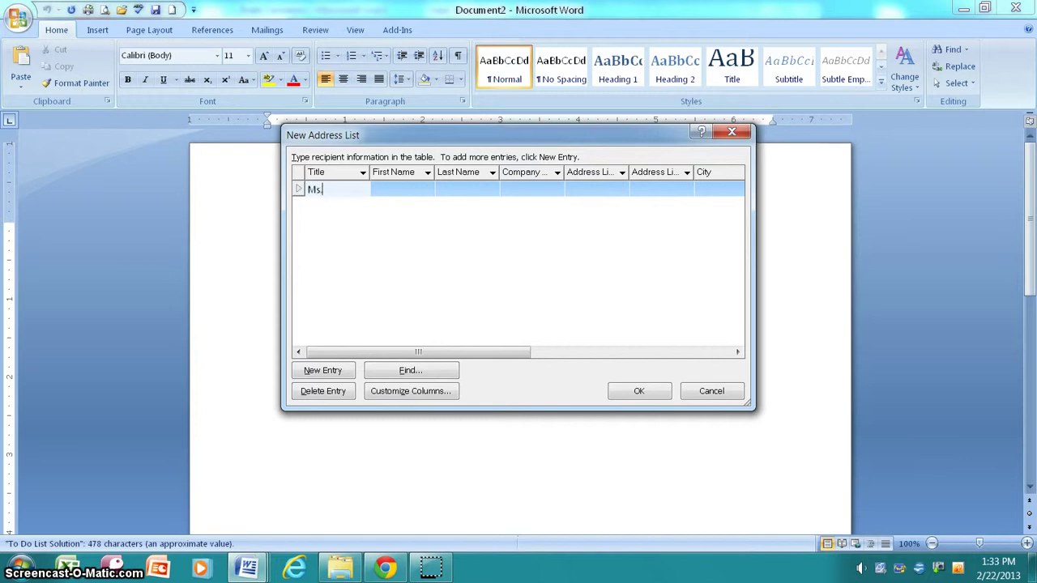
# Enter the first customer's first and last name, skipping the Company field
pyautogui.click(373, 192)
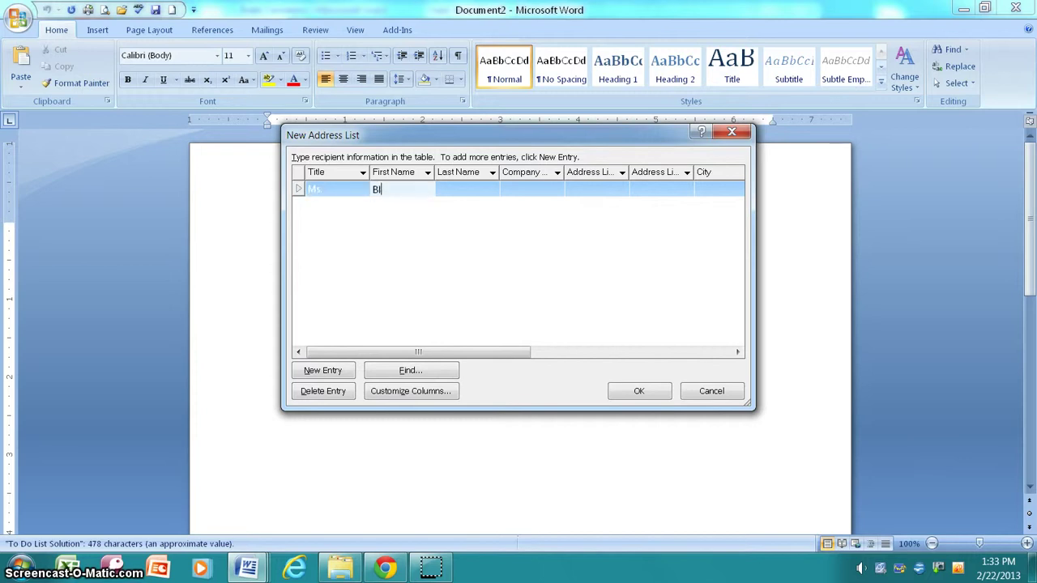
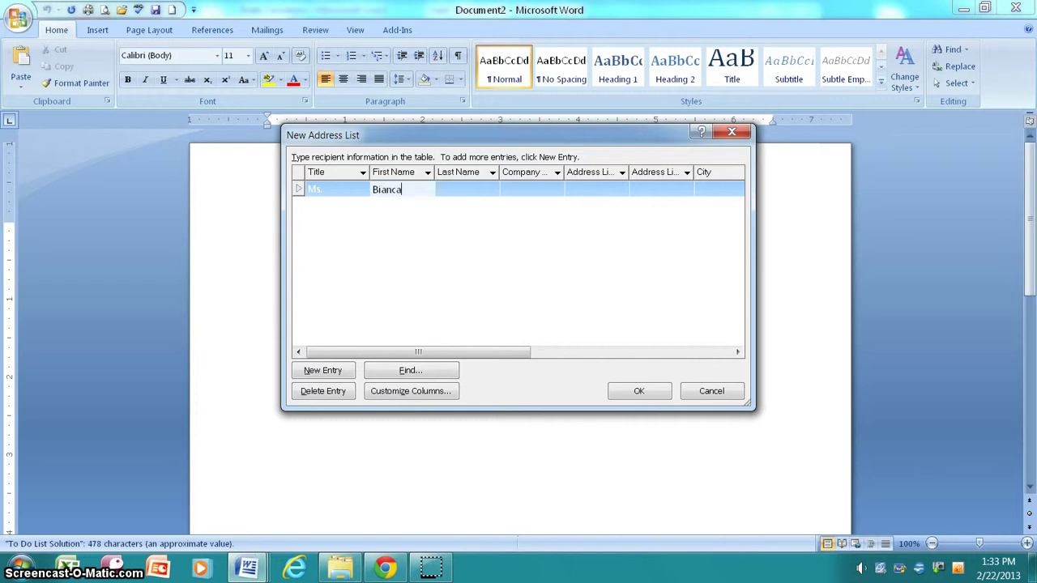
pyautogui.press('Tab')
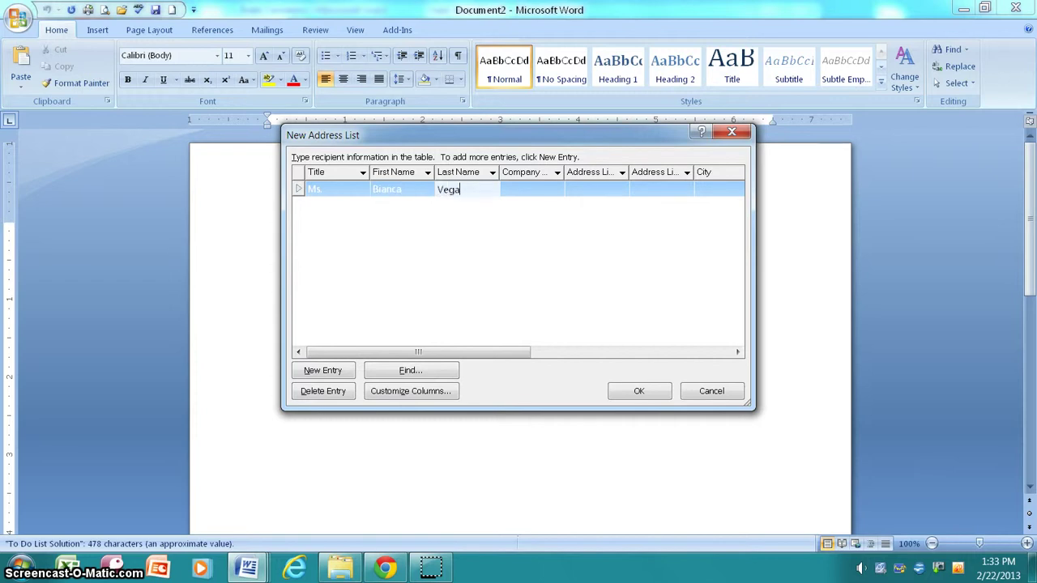
pyautogui.press('Tab')
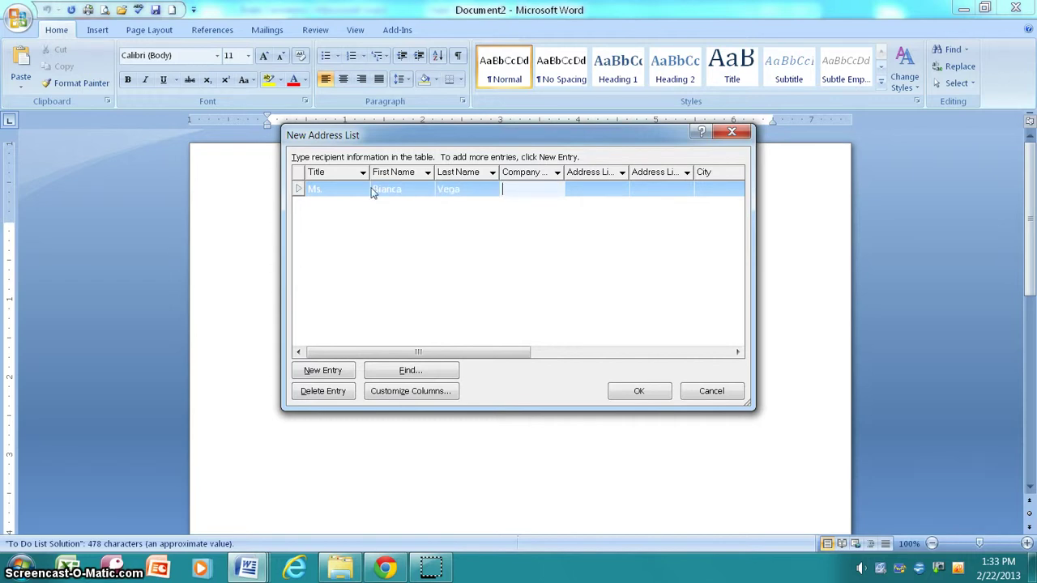
pyautogui.press('Tab')
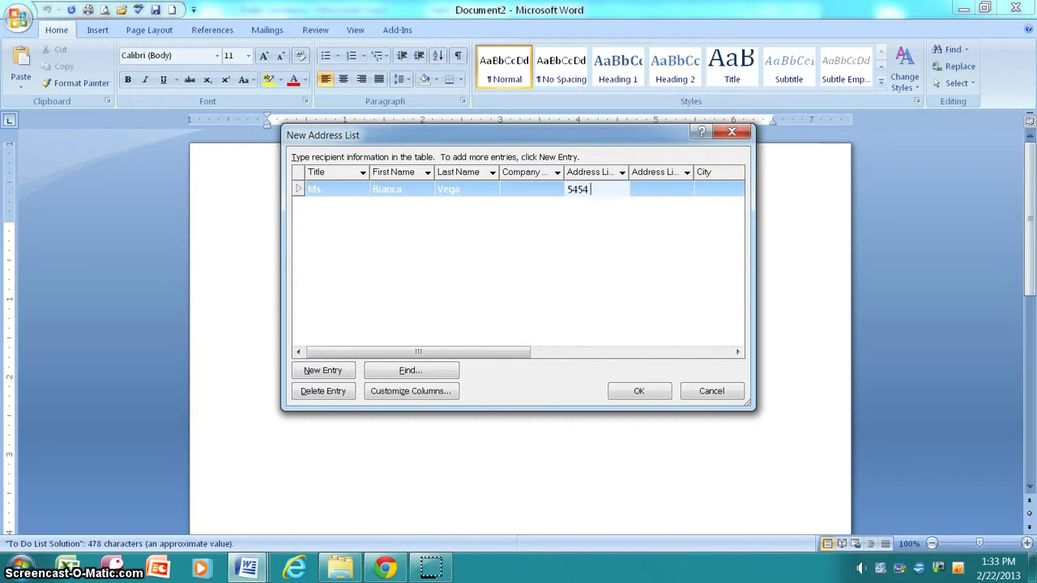
# Enter the customer's street address and city, then add a blank second entry
pyautogui.press('Tab')
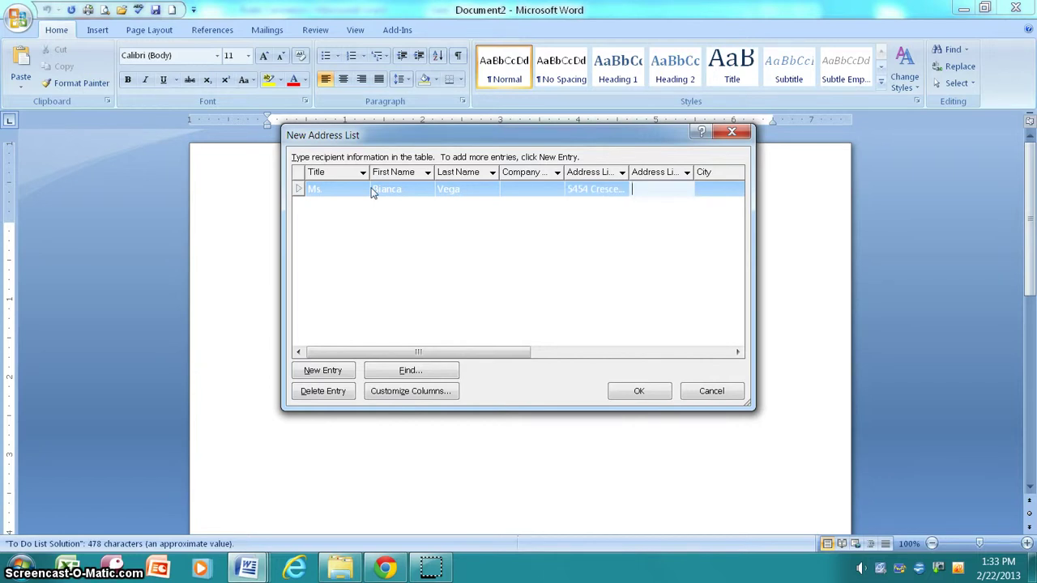
pyautogui.press('Tab')
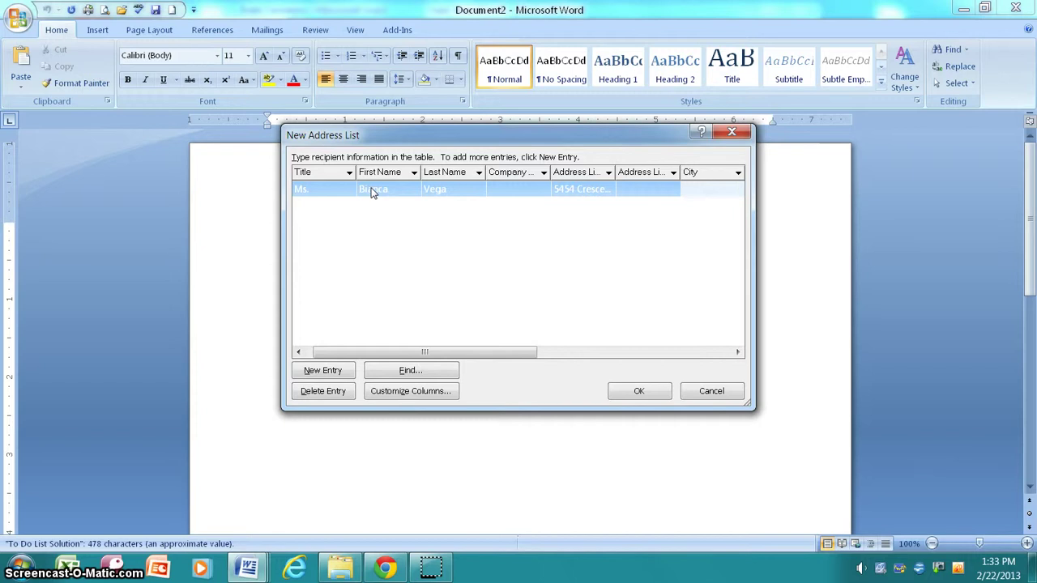
pyautogui.write('White Plains')
pyautogui.press('Tab')
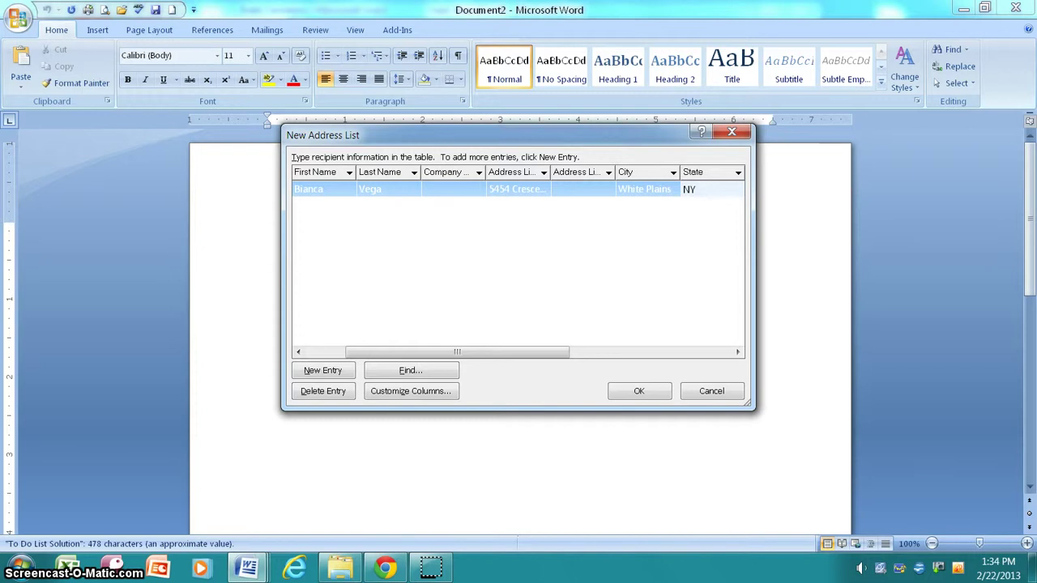
pyautogui.press('Tab')
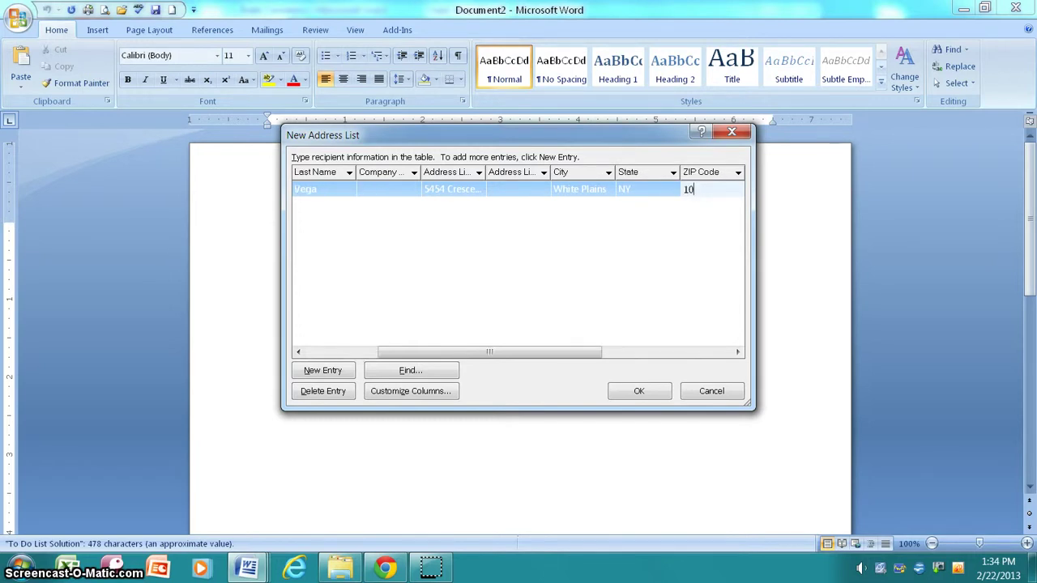
pyautogui.click(324, 372)
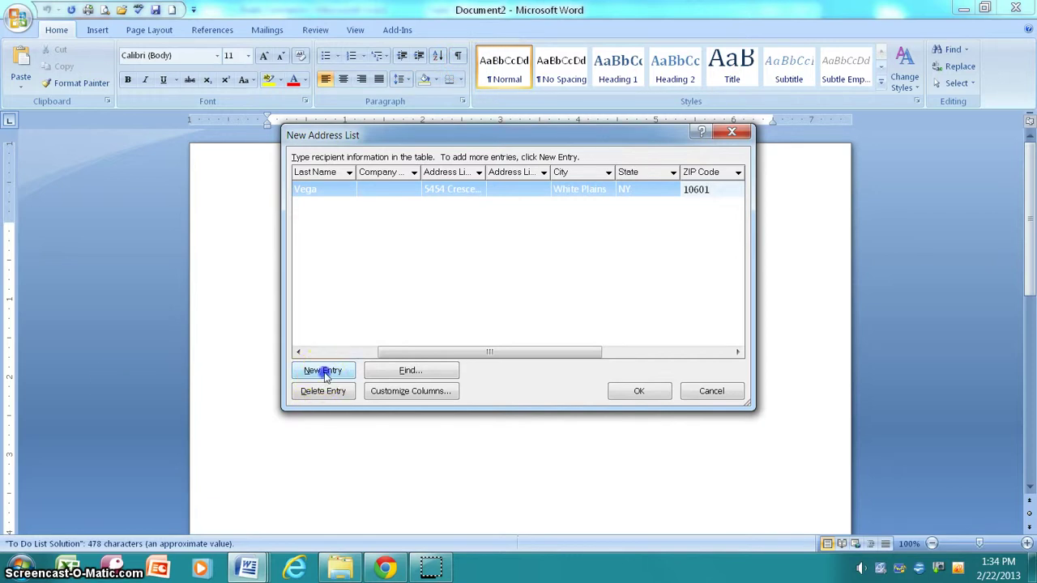
# In Customize Columns, delete Company Name, Address Line 2 and Country or Region, confirming each
pyautogui.click(412, 391)
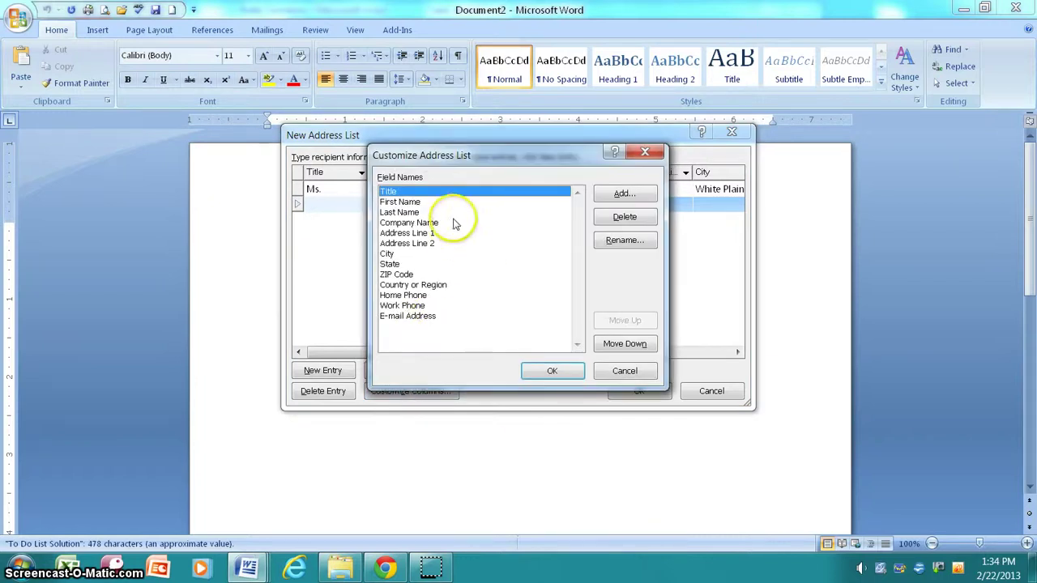
pyautogui.click(438, 223)
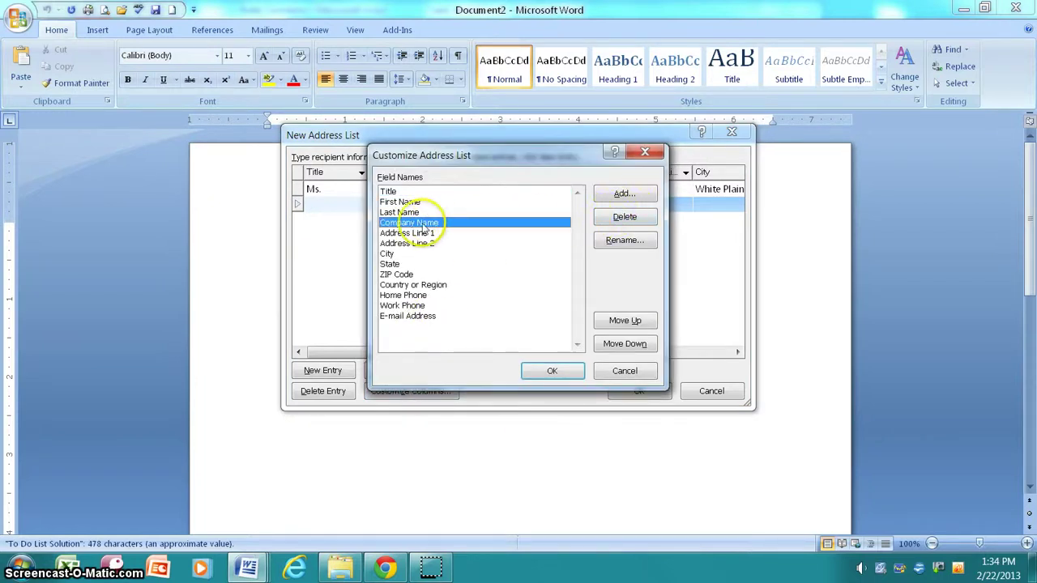
pyautogui.click(613, 221)
pyautogui.click(484, 319)
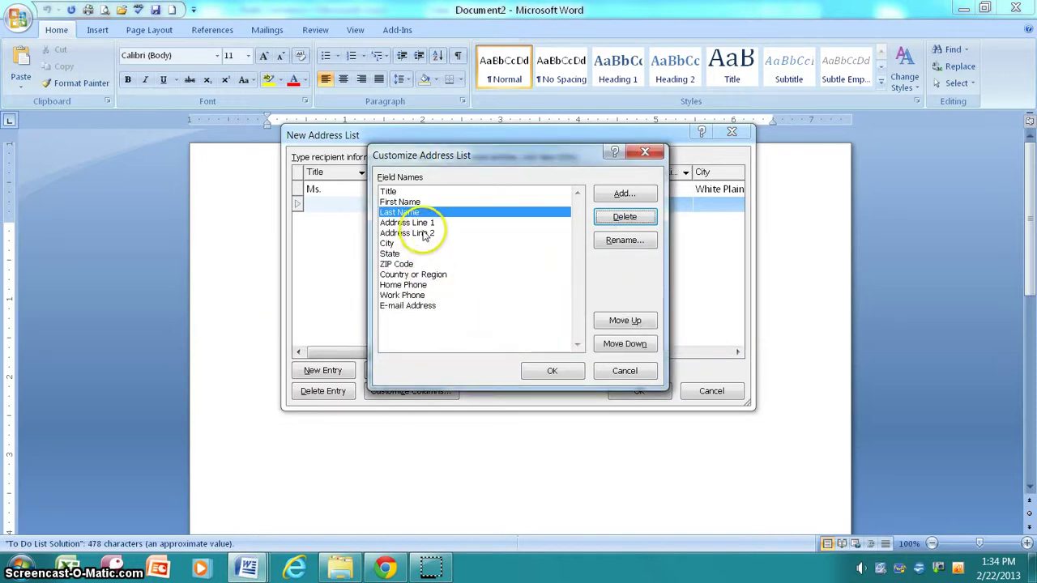
pyautogui.click(415, 233)
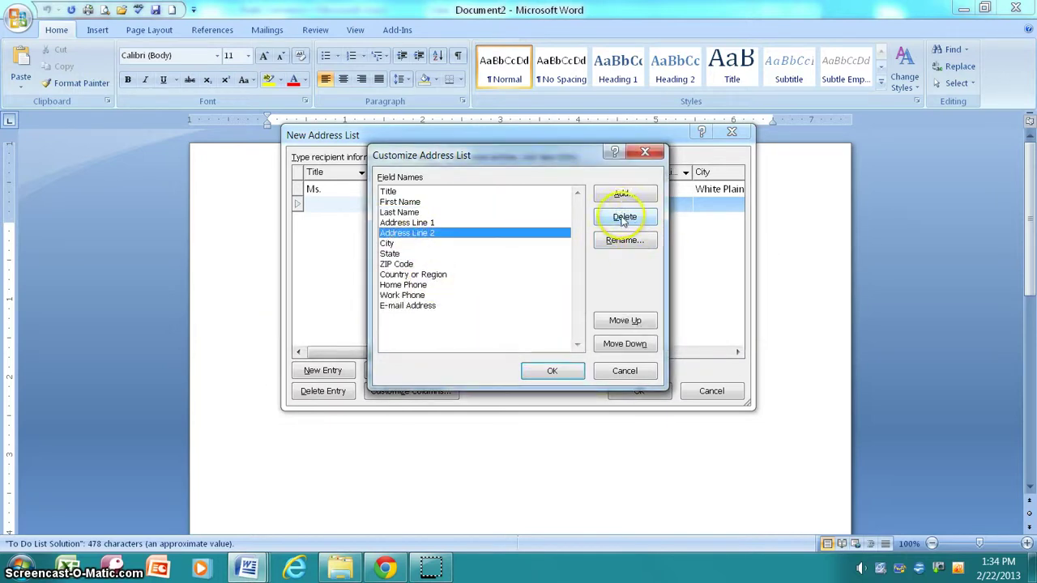
pyautogui.click(623, 217)
pyautogui.click(488, 323)
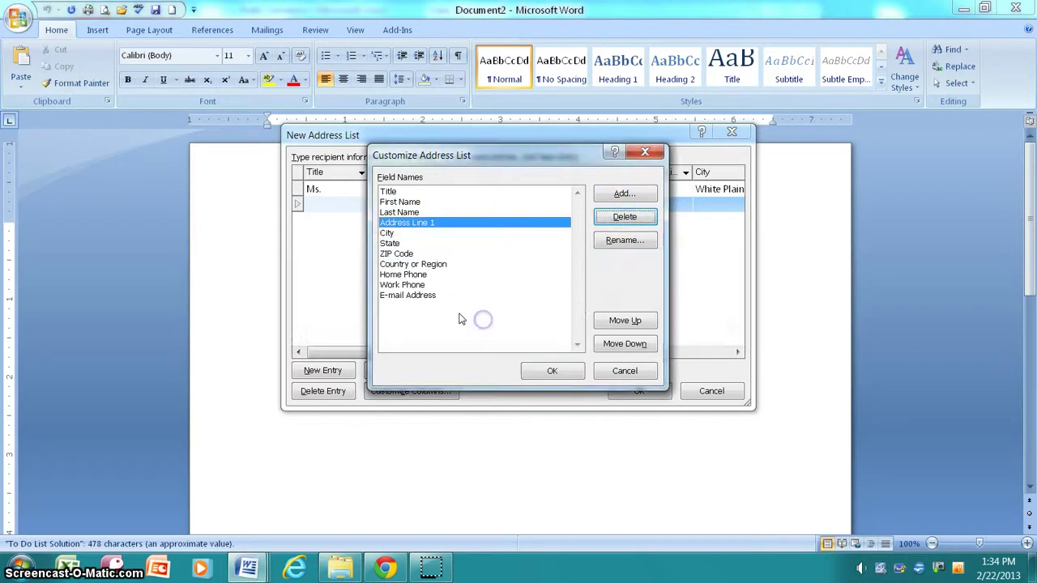
pyautogui.click(422, 264)
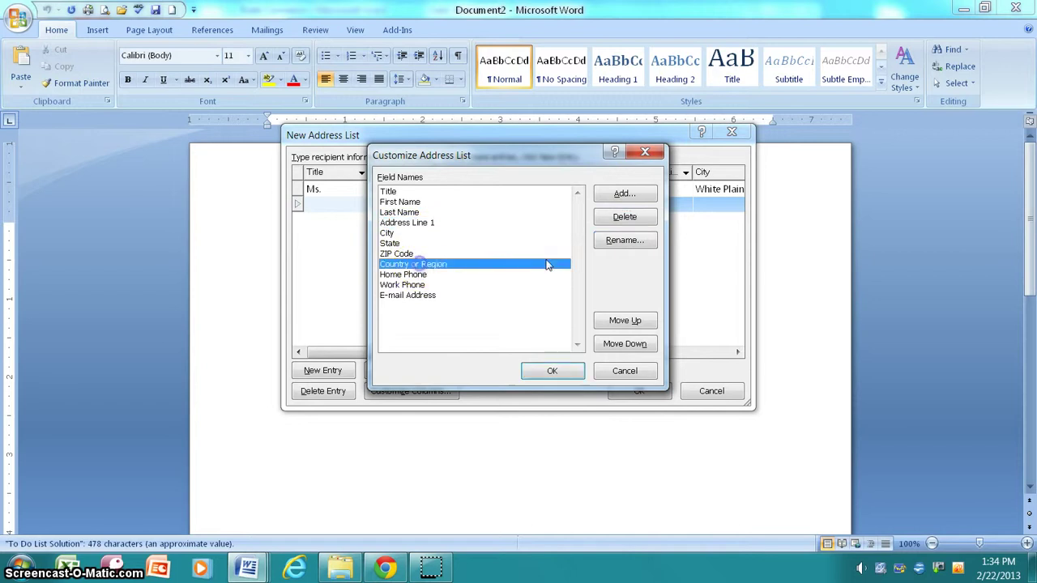
pyautogui.click(625, 217)
pyautogui.click(490, 323)
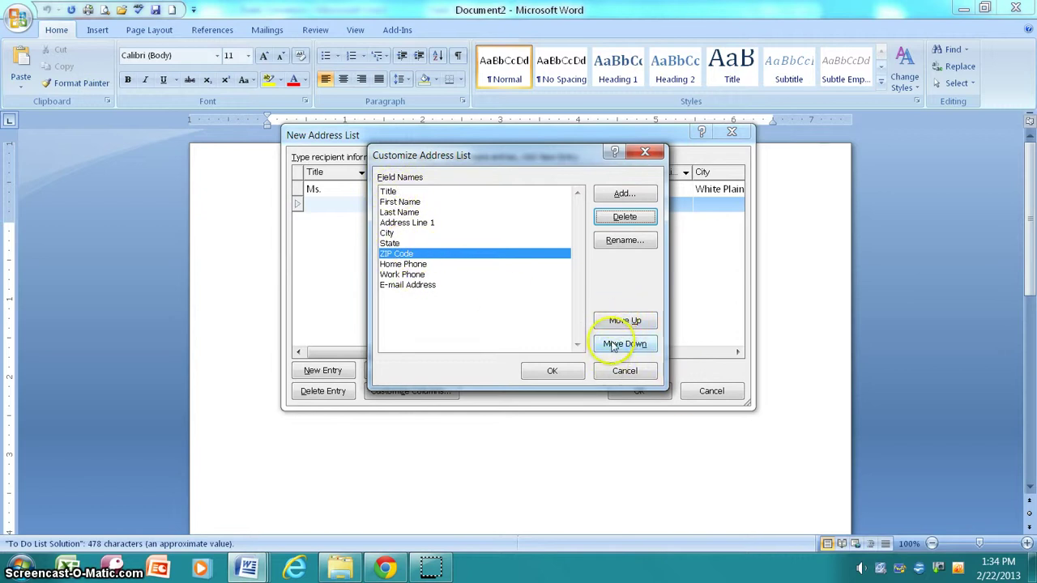
pyautogui.click(549, 369)
# Start the second customer's row with title Mr. and his first name, removing the surname typed into it
pyautogui.click(328, 209)
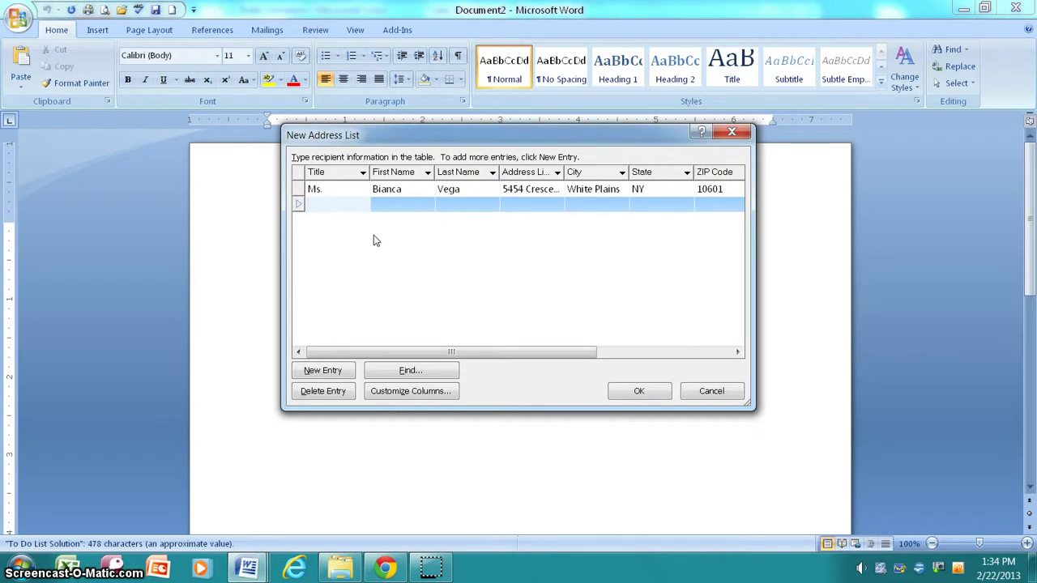
pyautogui.write('.')
pyautogui.press('Tab')
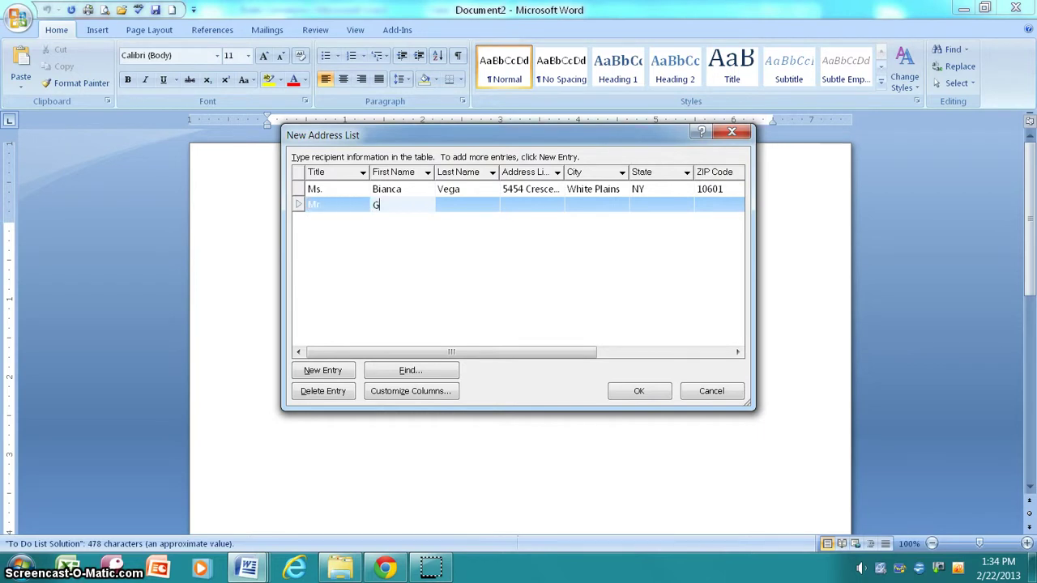
pyautogui.click(375, 241)
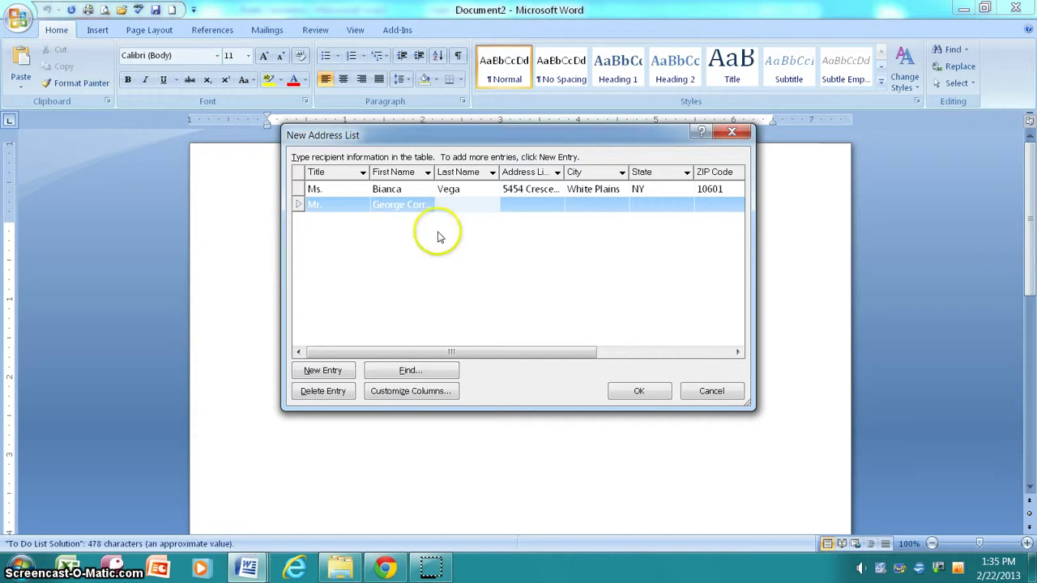
pyautogui.click(395, 205)
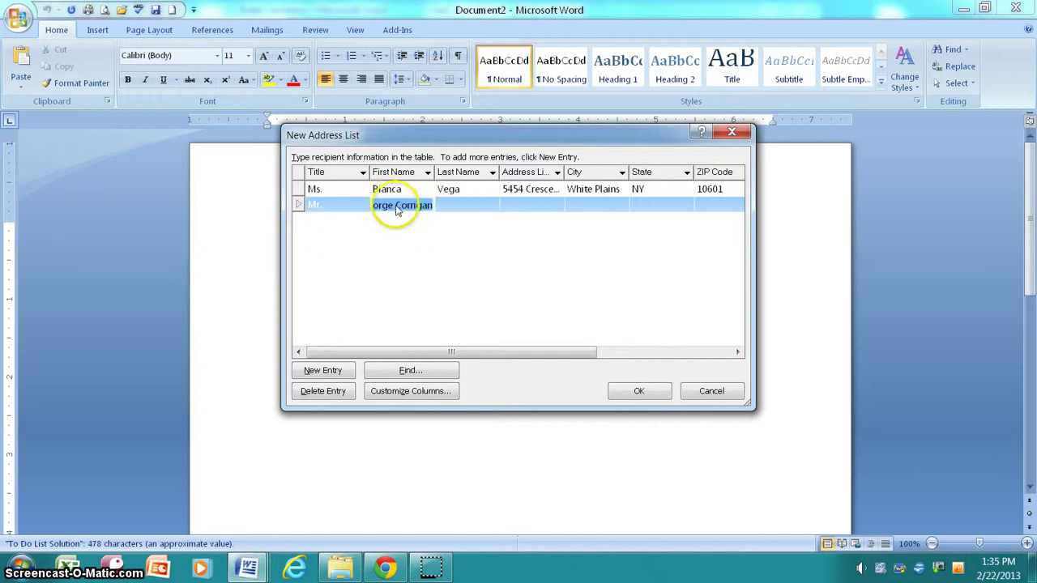
pyautogui.click(405, 205)
pyautogui.doubleClick(412, 205)
pyautogui.press('BackSpace')
pyautogui.click(449, 207)
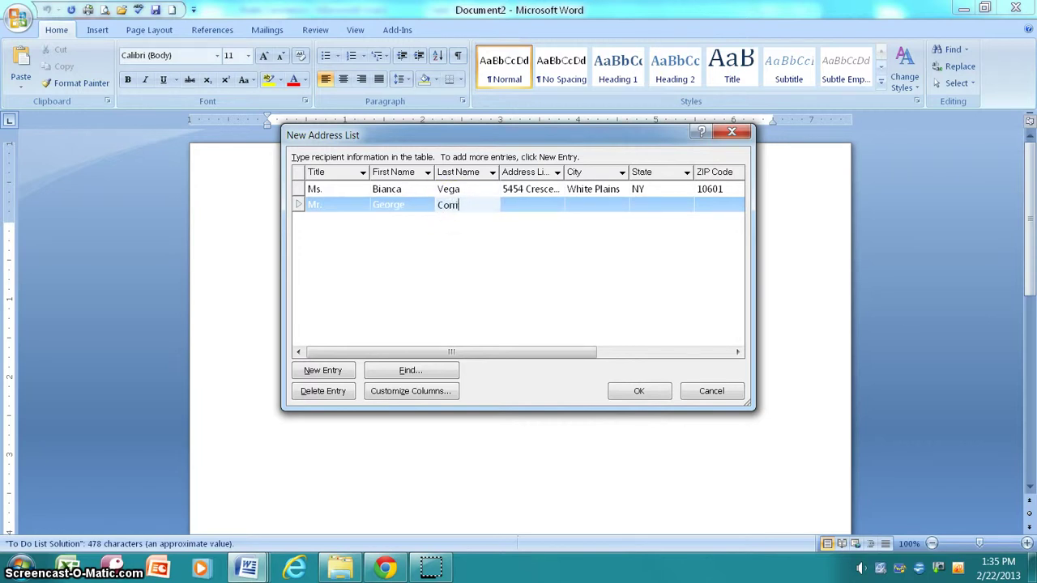
# Enter the second customer's last name, street address, city White Plains and state NY
pyautogui.press('Tab')
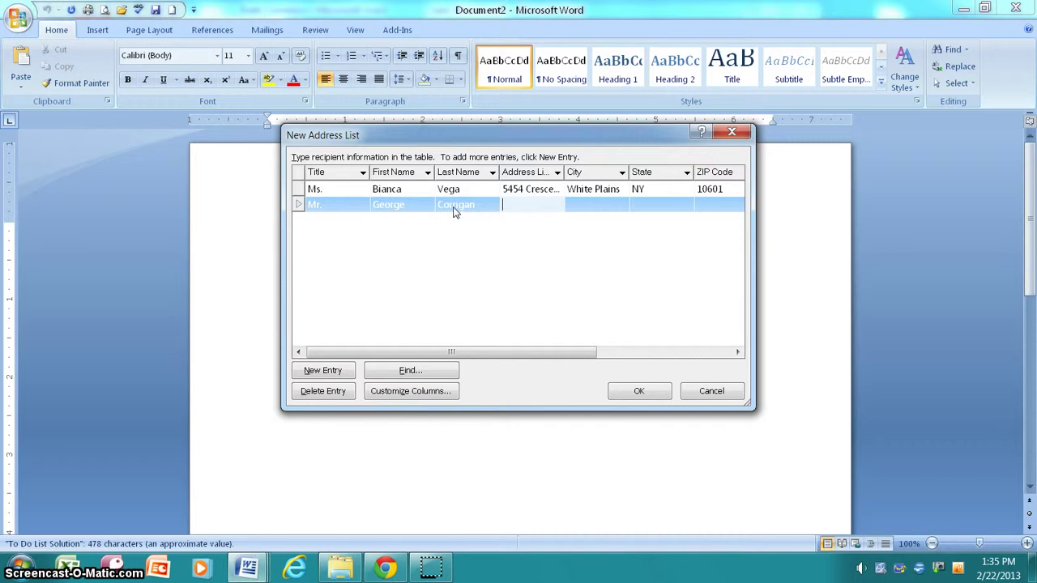
pyautogui.press('Tab')
pyautogui.write('White Plains')
pyautogui.press('Tab')
pyautogui.write('NY')
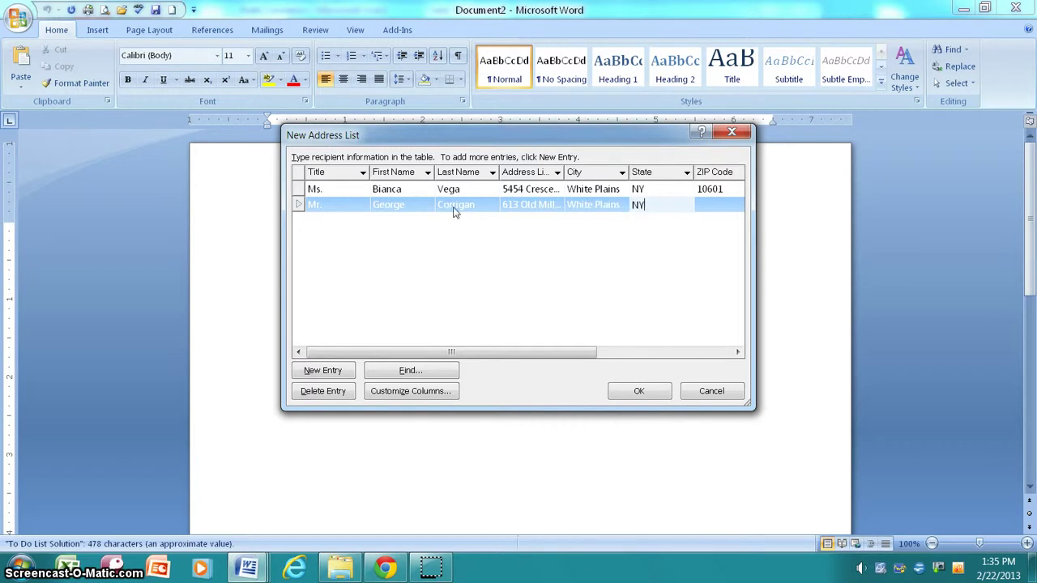
pyautogui.press('Tab')
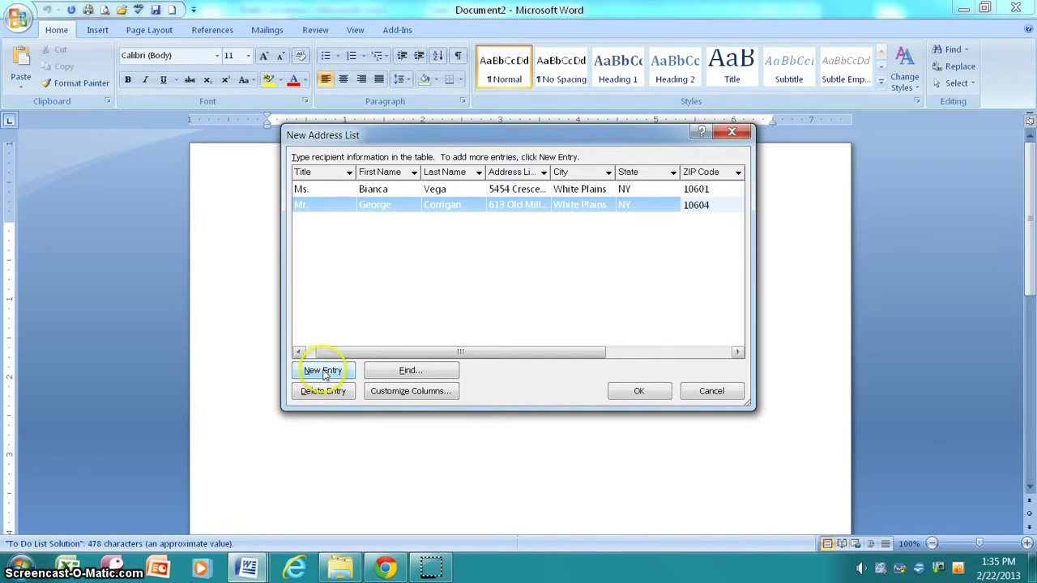
# Add a third row and enter the new customer's street address and city
pyautogui.click(323, 371)
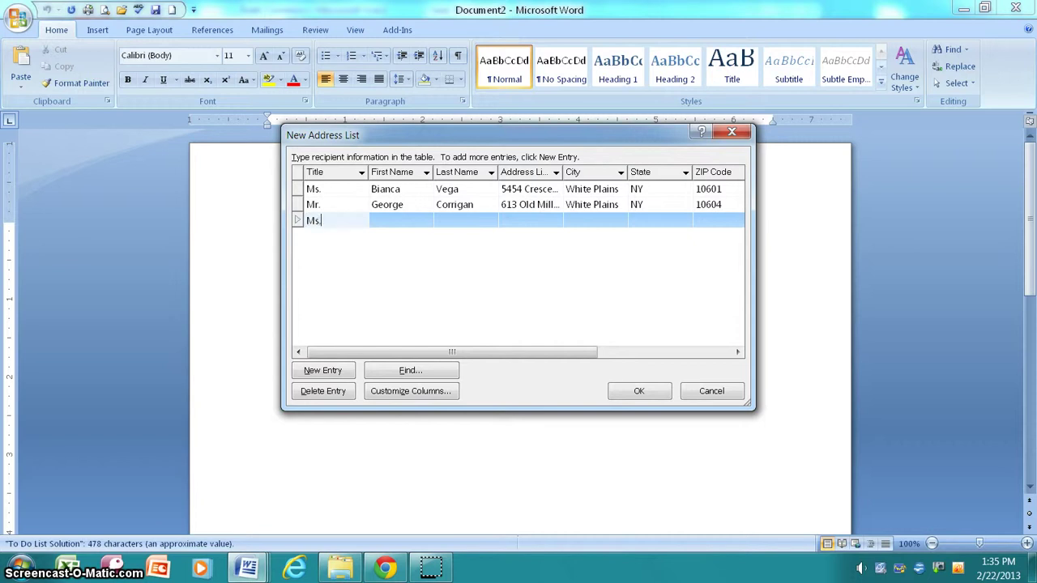
pyautogui.press('Tab')
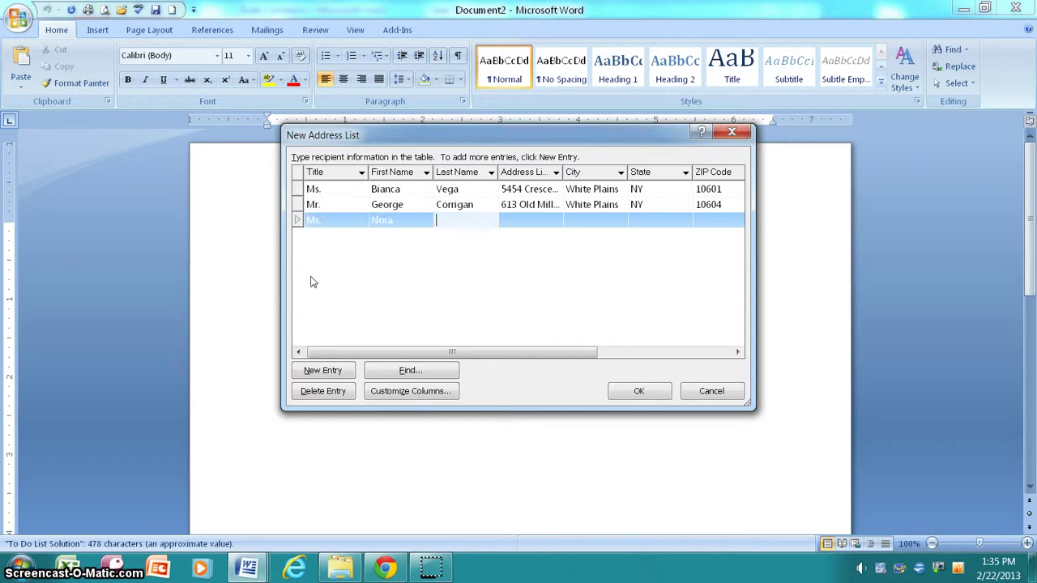
pyautogui.click(530, 221)
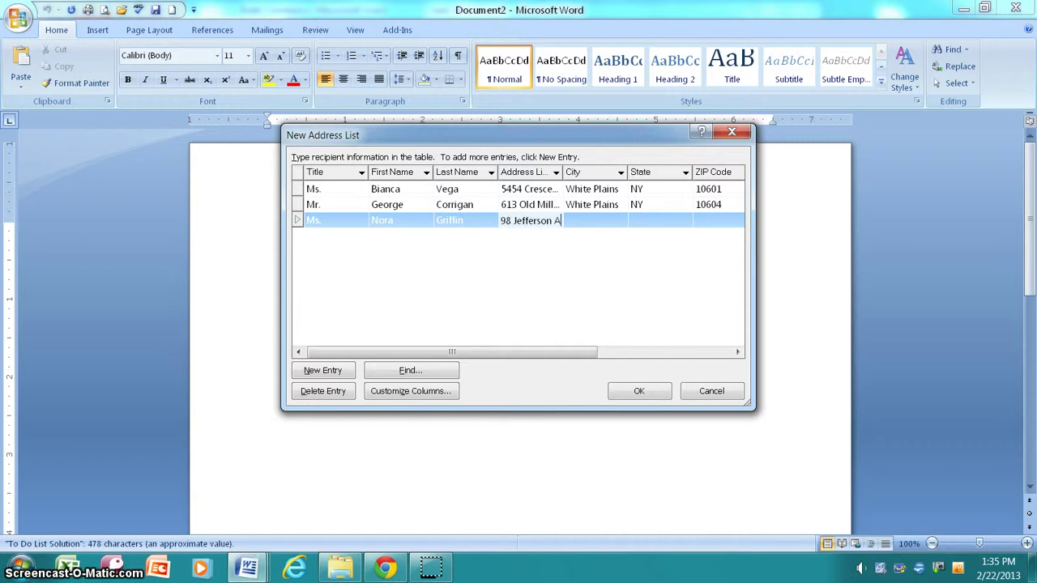
pyautogui.press('Tab')
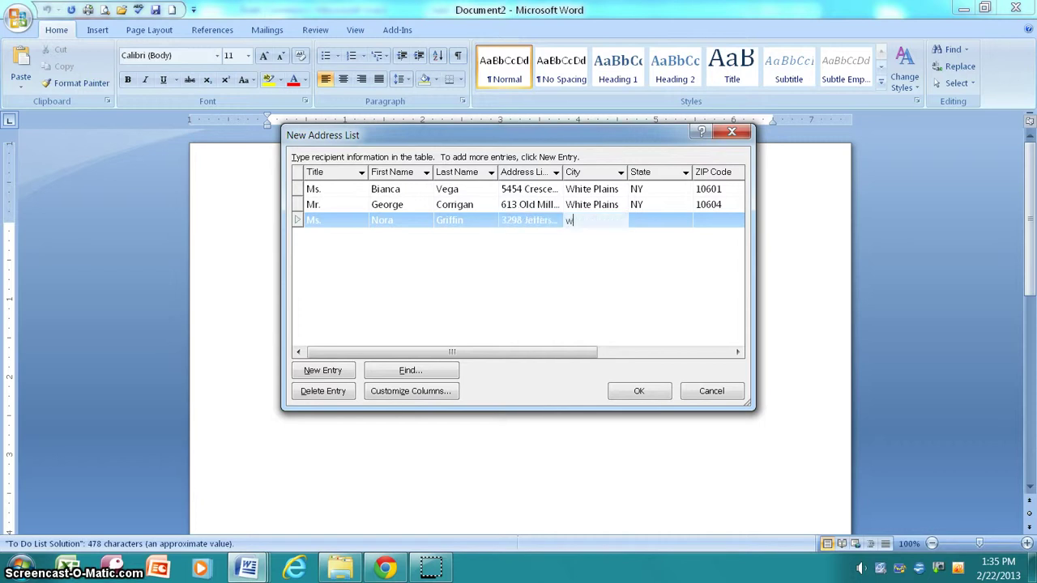
pyautogui.write('white Plains')
pyautogui.press('Tab')
pyautogui.press('Tab')
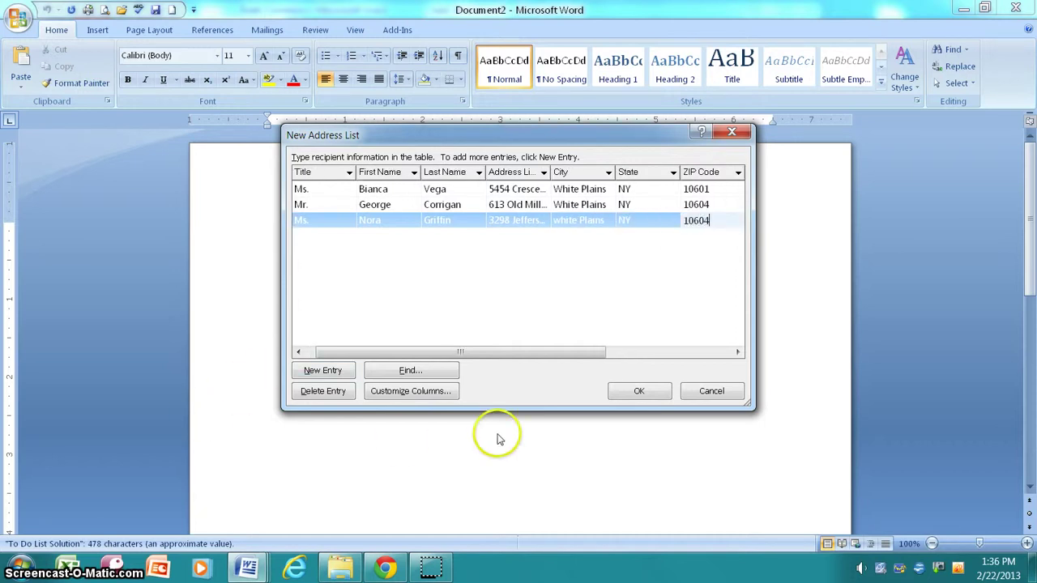
# Capitalize the city as White Plains, widen the Address Line 1 column, and finish the list
pyautogui.click(565, 226)
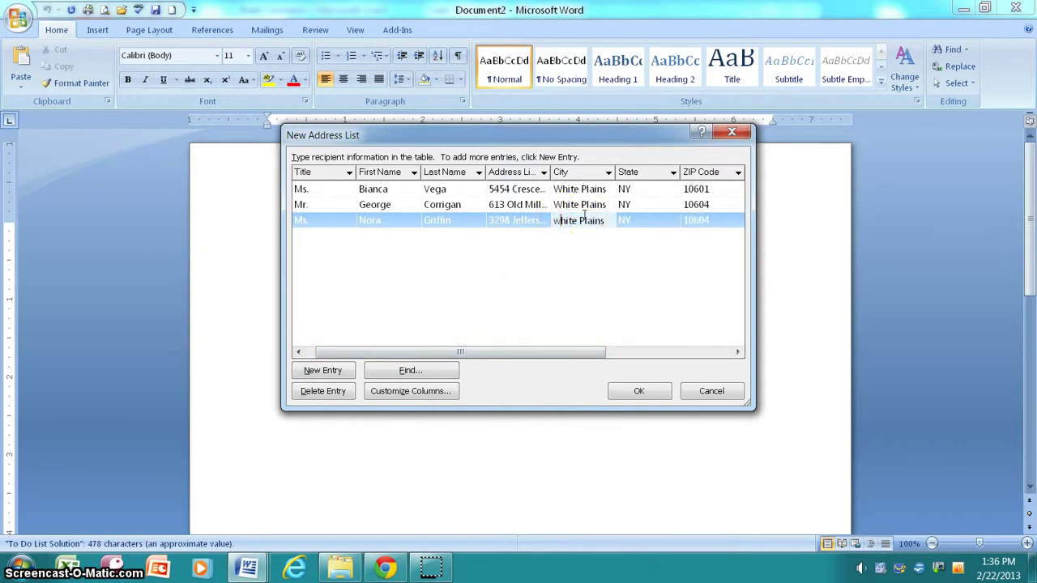
pyautogui.press('Delete')
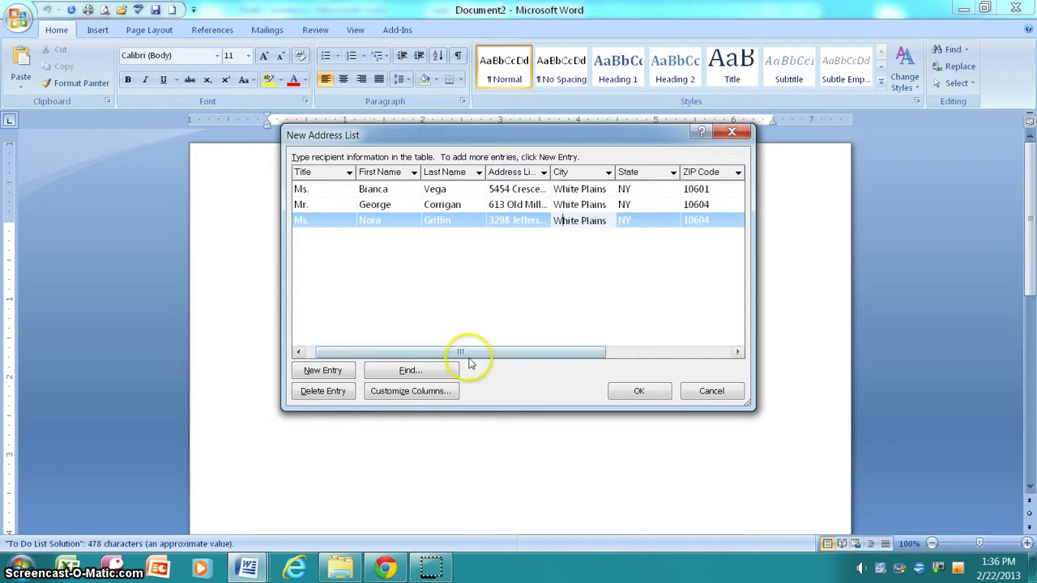
pyautogui.moveTo(346, 352)
pyautogui.mouseDown()
pyautogui.moveTo(334, 354)
pyautogui.moveTo(511, 359)
pyautogui.moveTo(350, 343)
pyautogui.mouseUp()
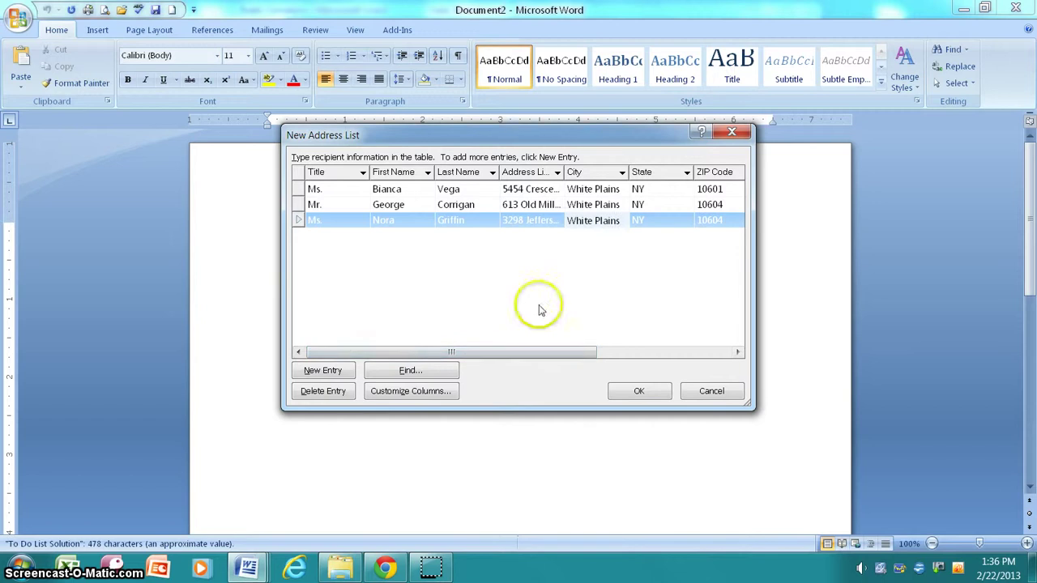
pyautogui.moveTo(563, 172); pyautogui.dragTo(596, 184)
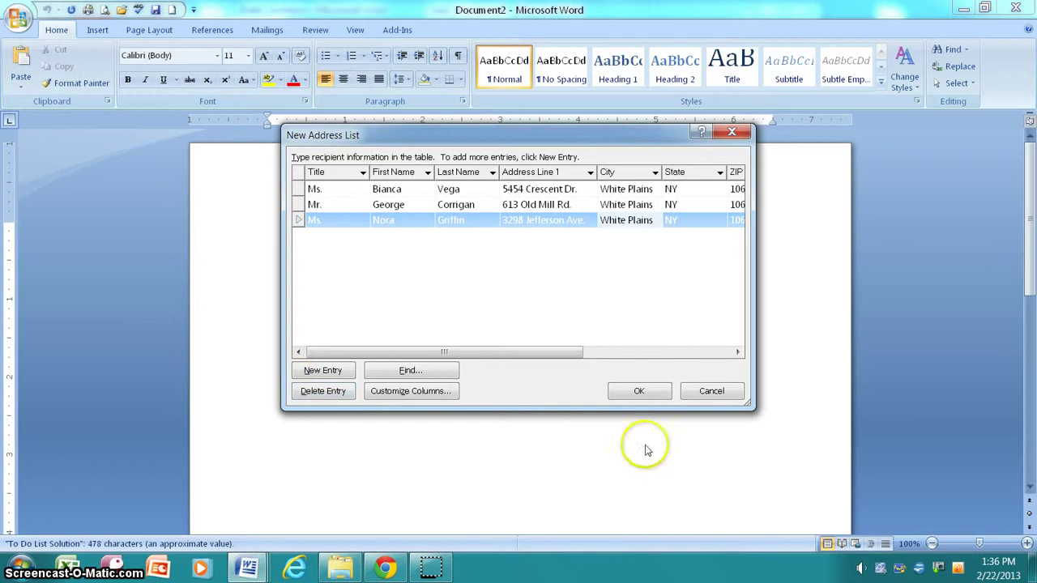
pyautogui.click(639, 392)
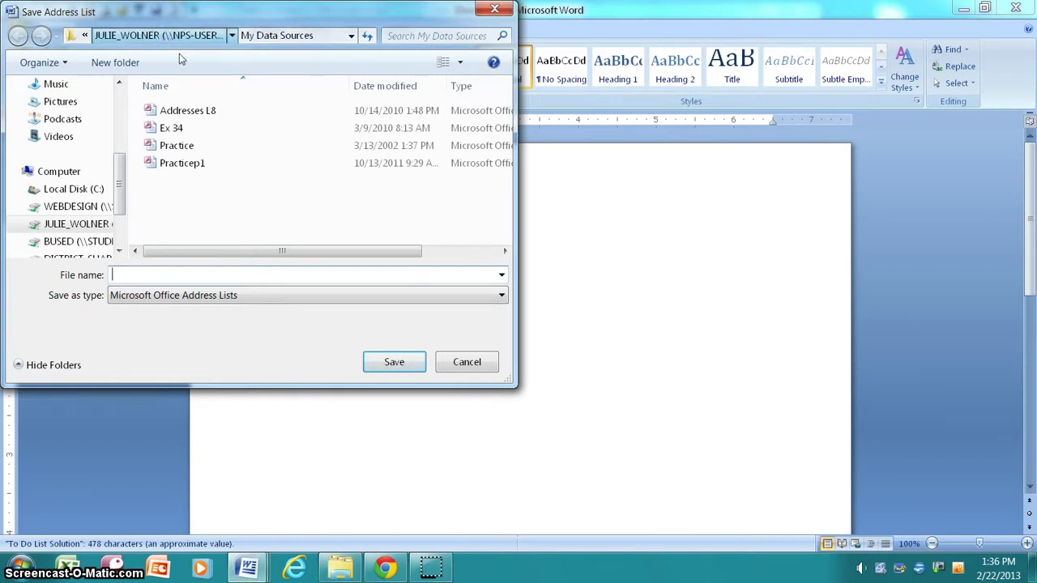
# Save the address list as 'Bank customers' in the Computer Apps 2007 > Word Practice folder
pyautogui.click(127, 37)
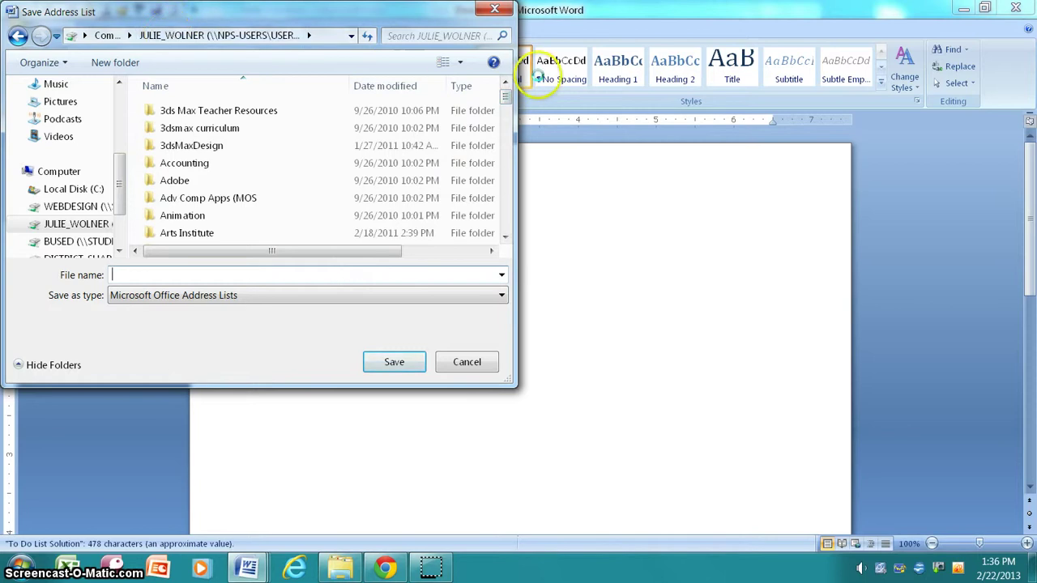
pyautogui.moveTo(505, 94); pyautogui.dragTo(511, 119)
pyautogui.click(213, 180)
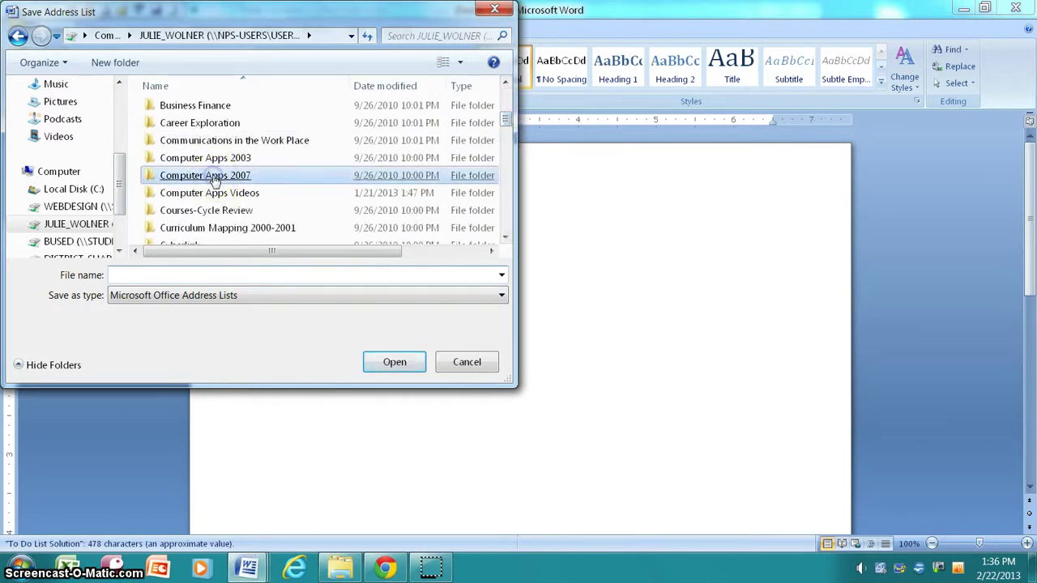
pyautogui.doubleClick(214, 180)
pyautogui.click(251, 180)
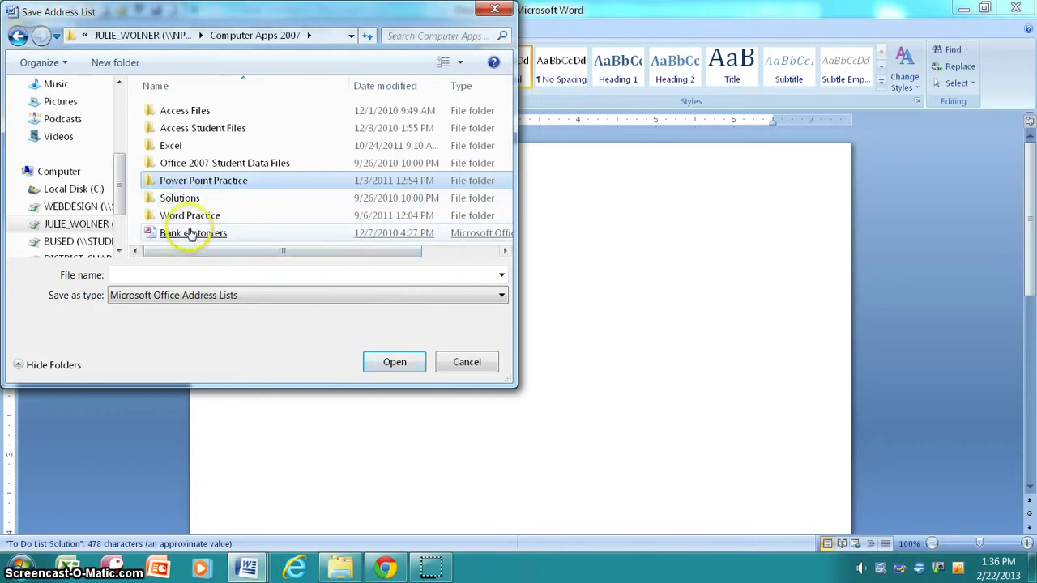
pyautogui.click(191, 233)
pyautogui.click(200, 219)
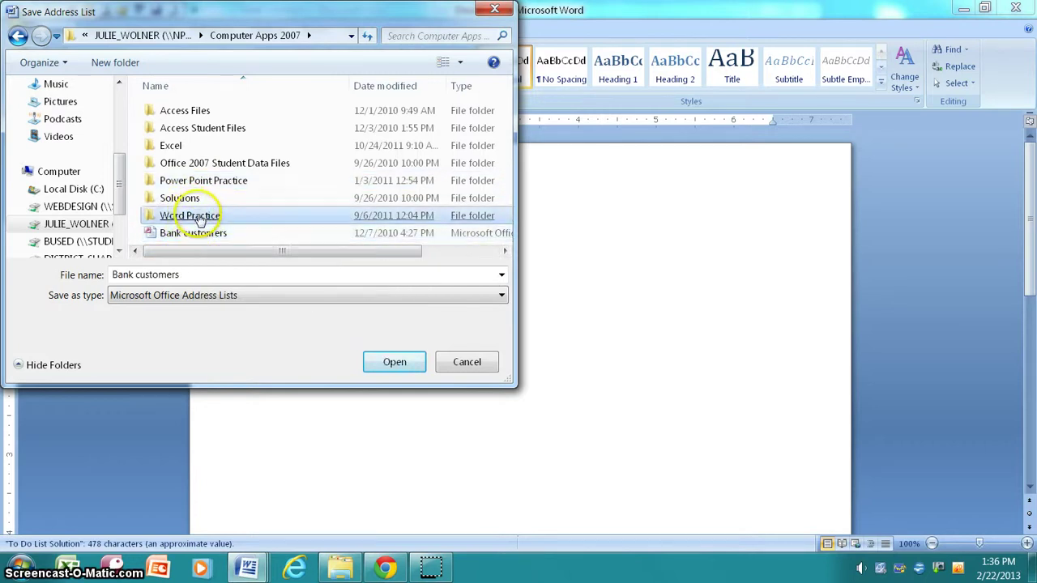
pyautogui.doubleClick(200, 217)
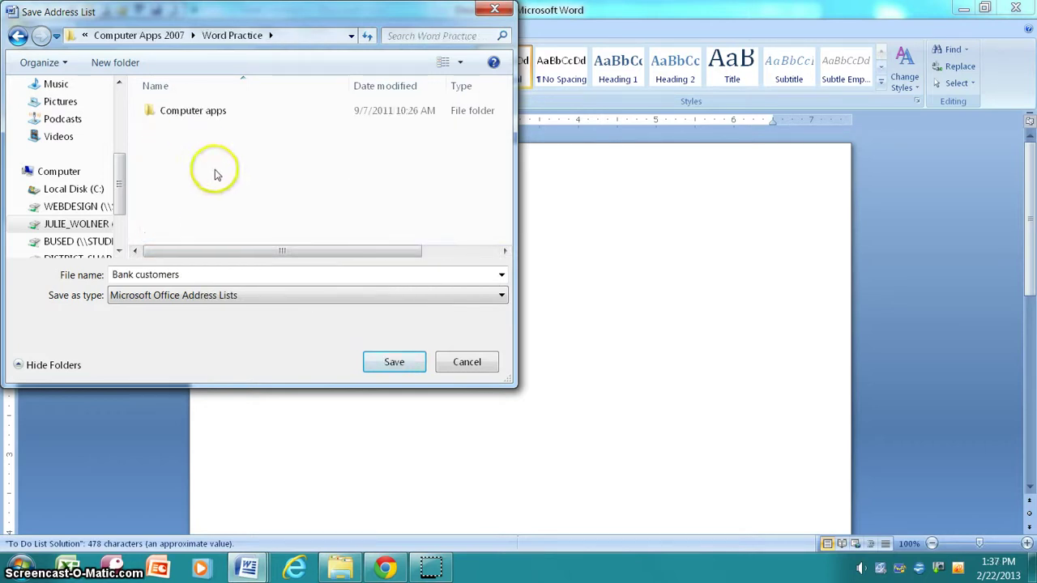
pyautogui.doubleClick(204, 275)
pyautogui.click(197, 275)
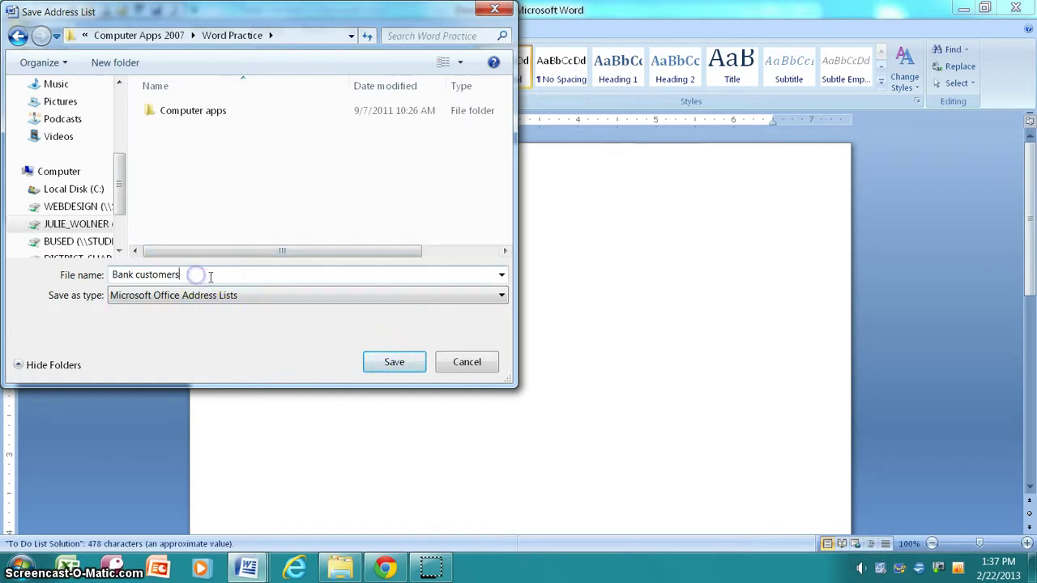
pyautogui.click(389, 363)
pyautogui.click(331, 356)
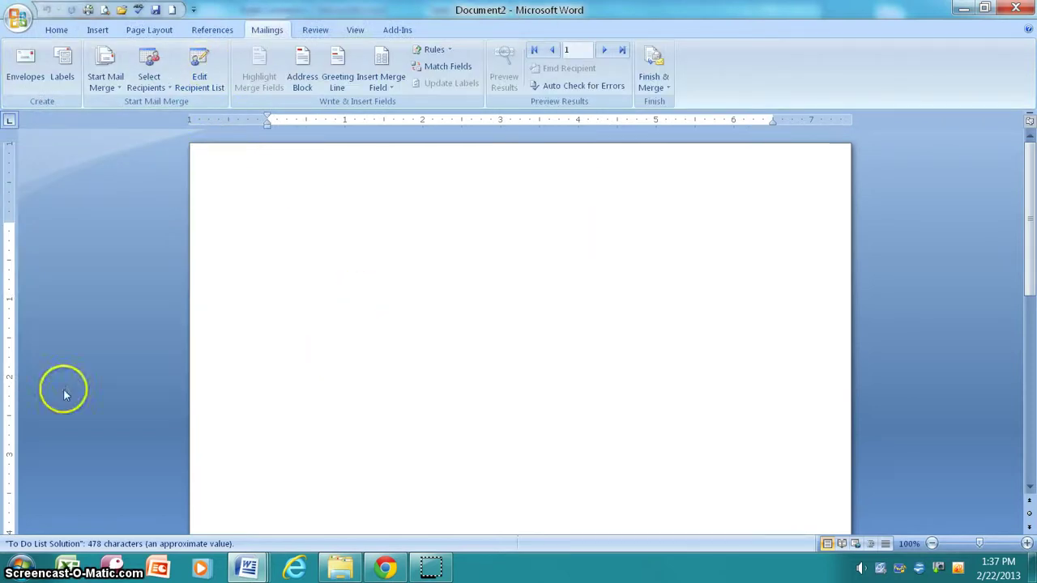
# Switch to the White Plains National Bank letter and start a Letters merge using an existing list
pyautogui.click(257, 571)
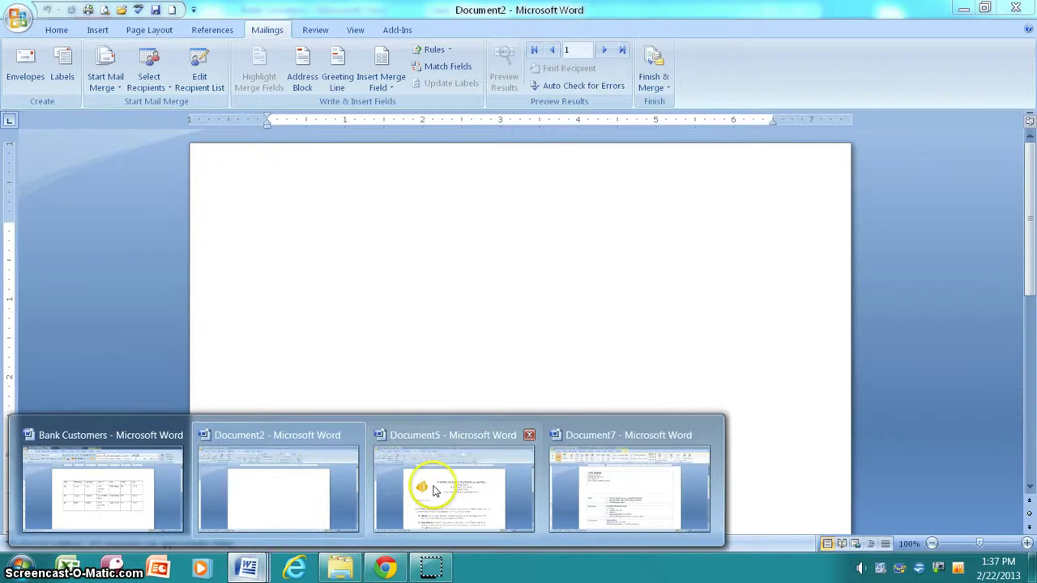
pyautogui.click(440, 486)
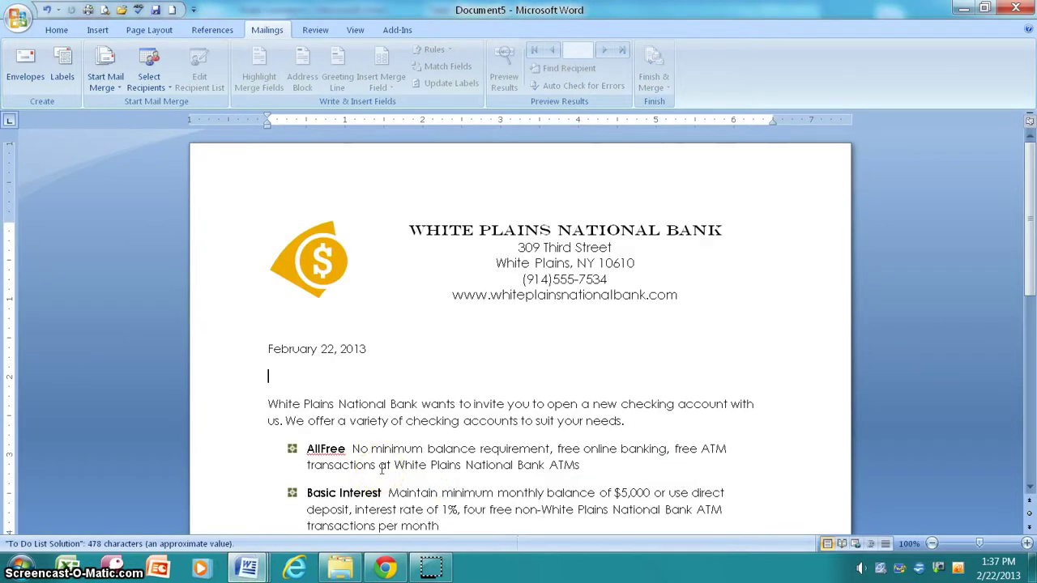
pyautogui.click(119, 91)
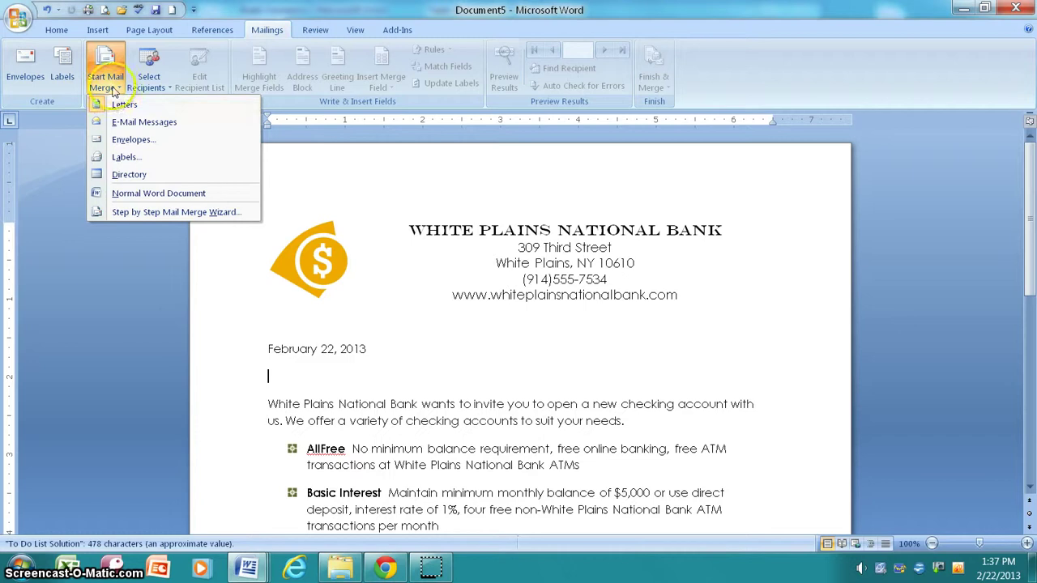
pyautogui.click(120, 105)
pyautogui.click(166, 87)
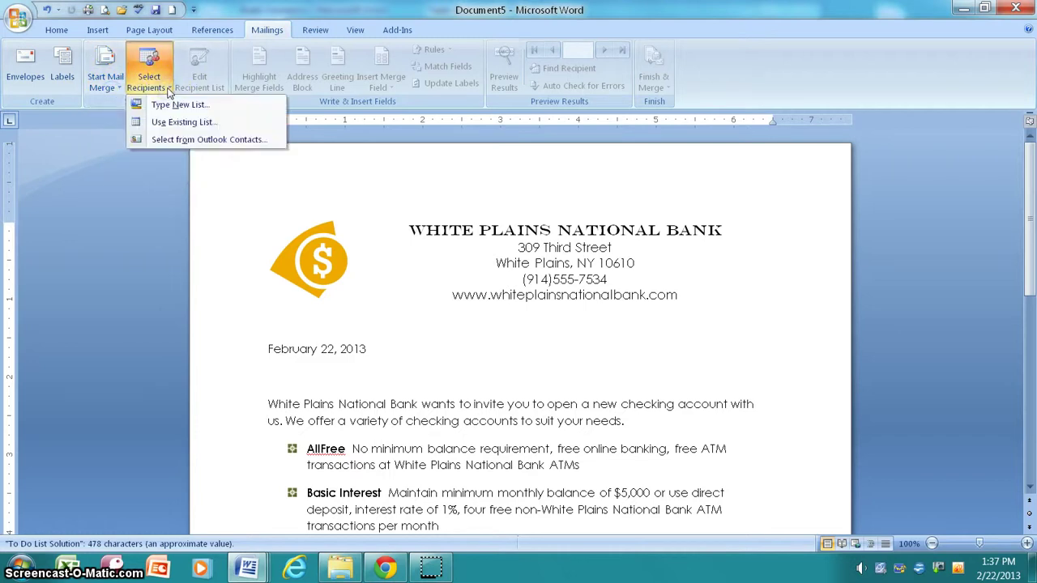
pyautogui.click(164, 124)
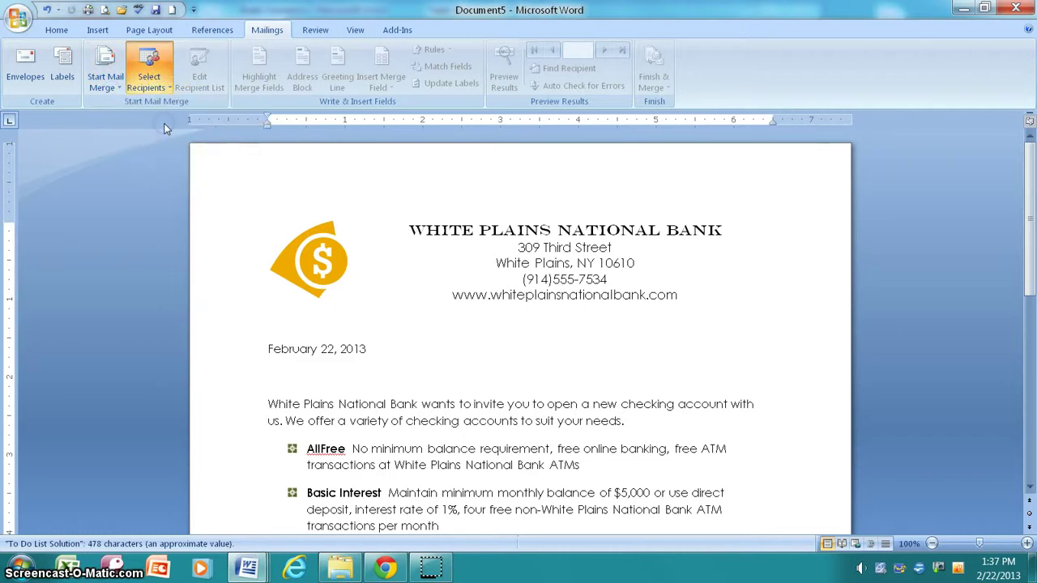
# Browse to Computer Apps 2007 and open 'Bank customers' as the recipient list
pyautogui.click(423, 381)
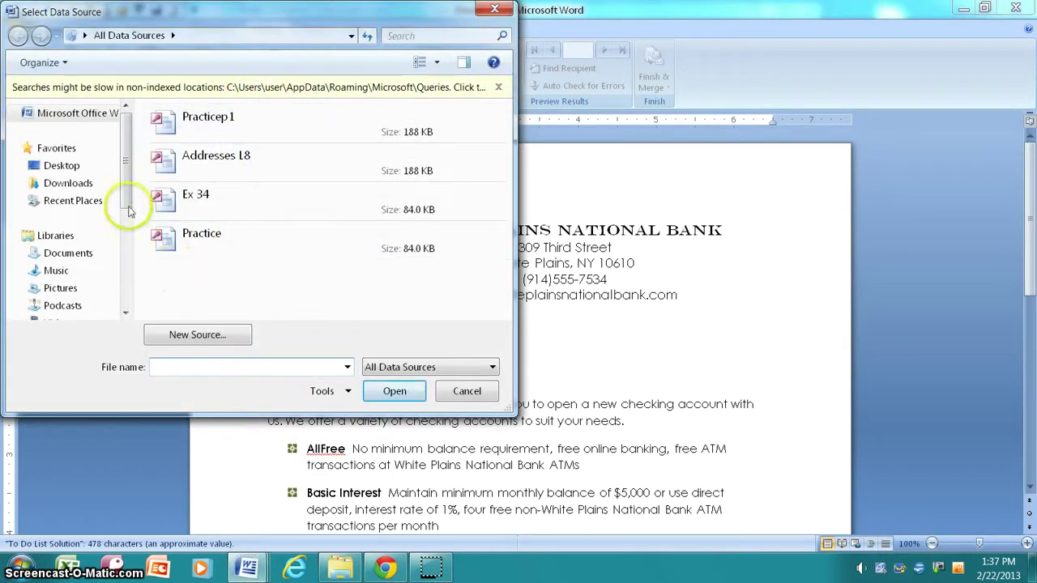
pyautogui.scroll(-3, 126, 191)
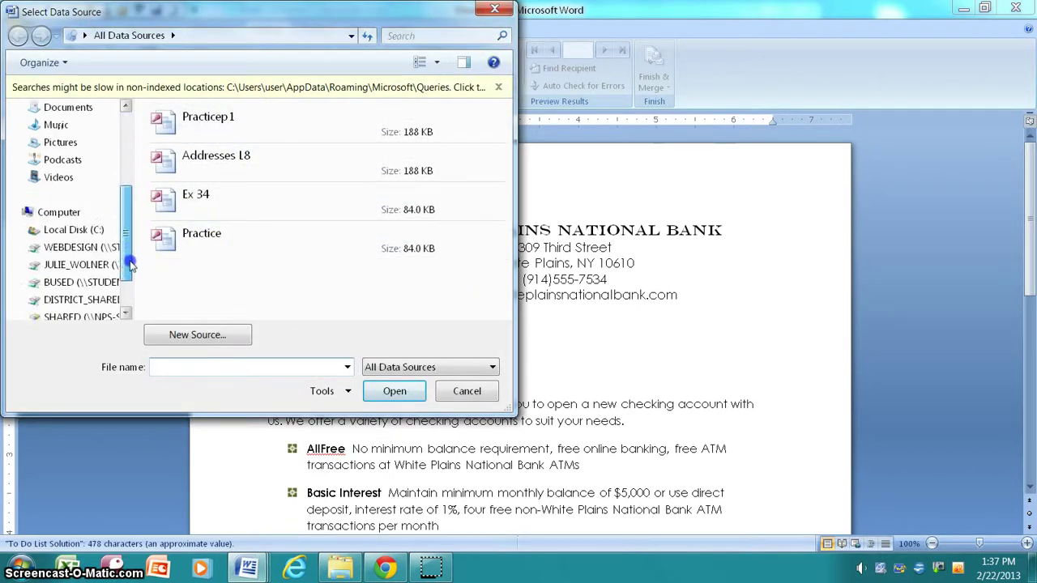
pyautogui.click(96, 265)
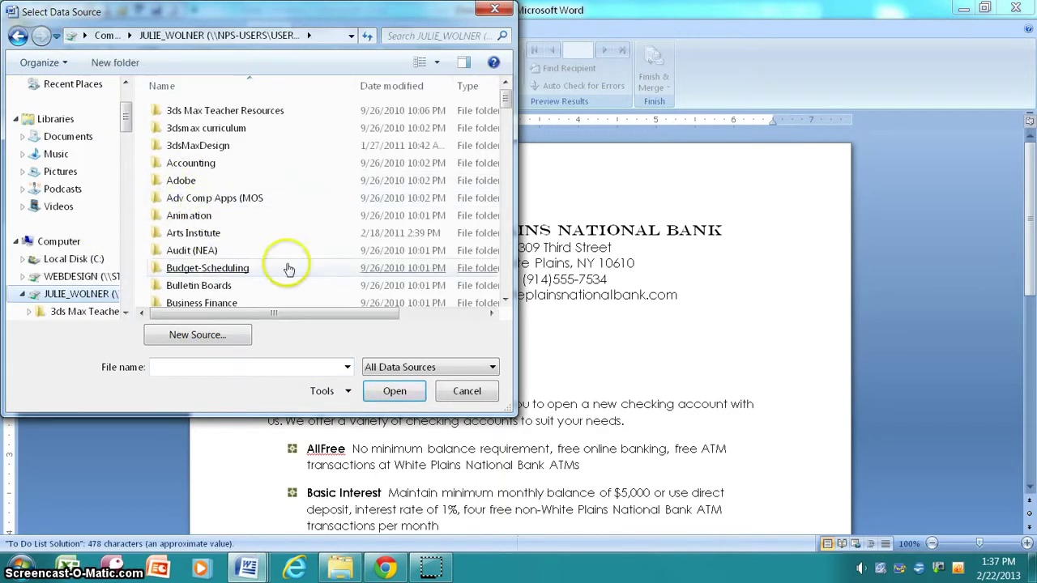
pyautogui.moveTo(504, 98); pyautogui.dragTo(506, 122)
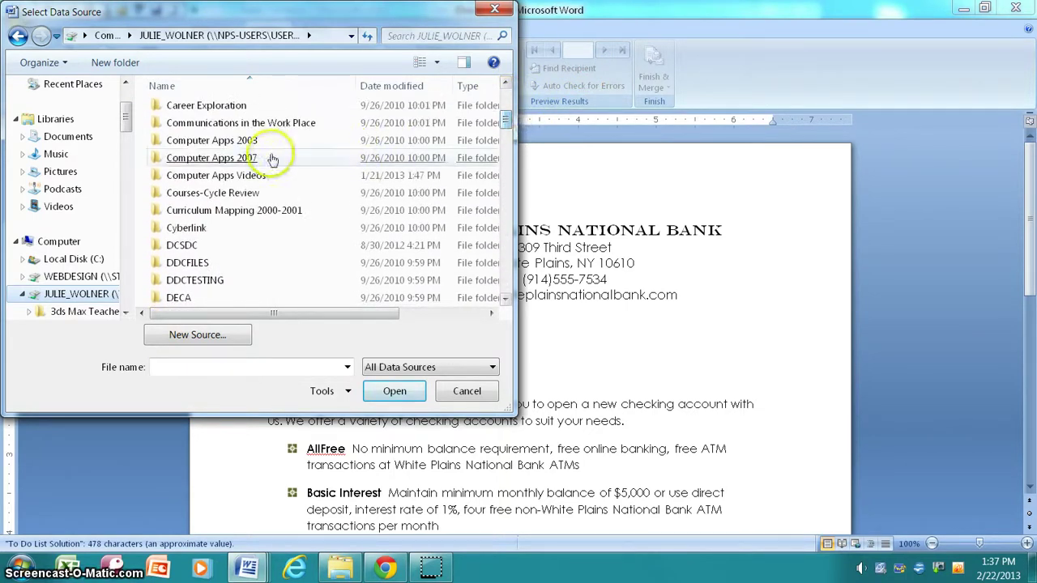
pyautogui.click(217, 160)
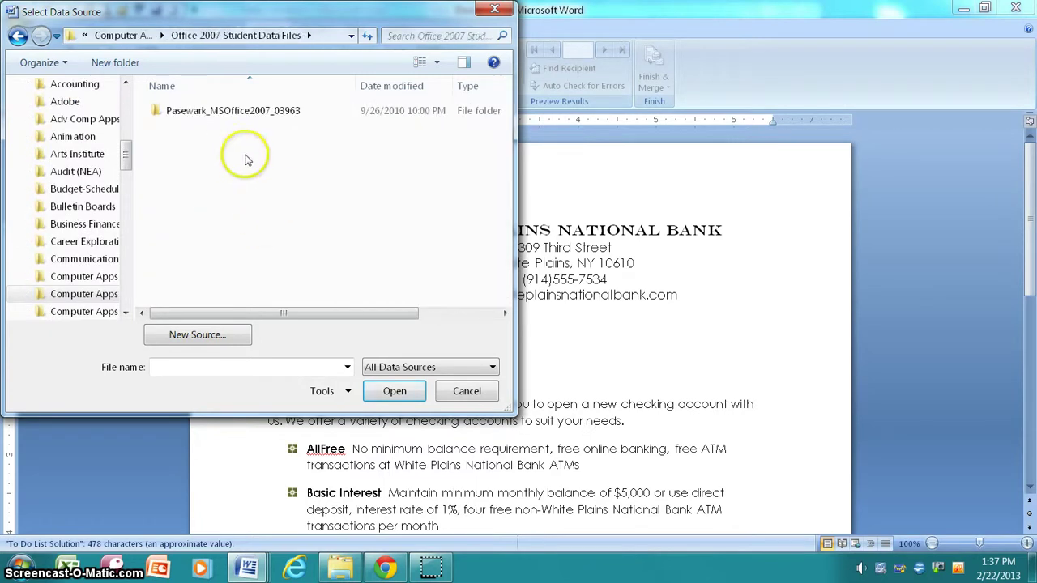
pyautogui.click(65, 294)
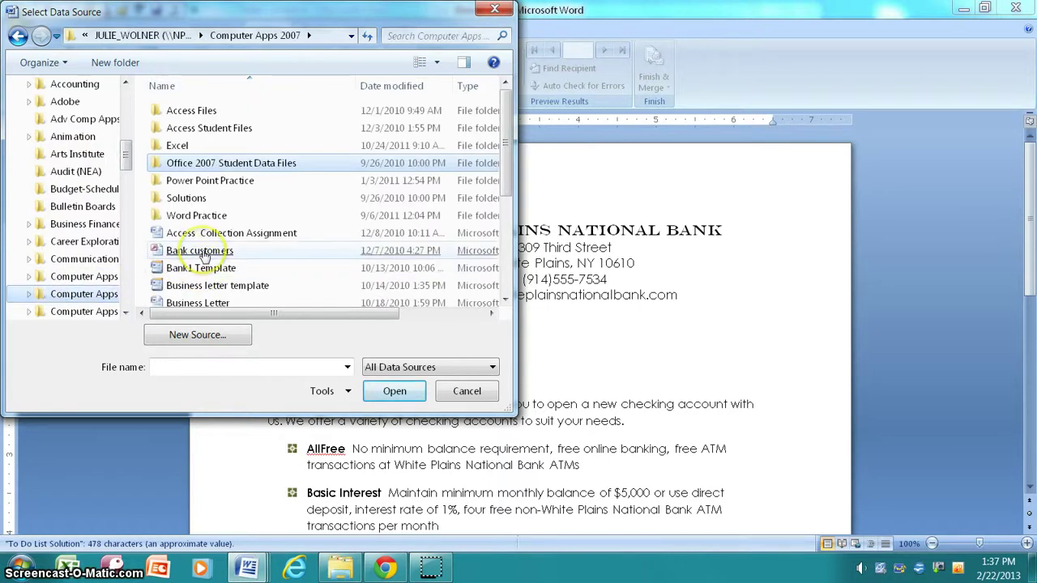
pyautogui.click(203, 252)
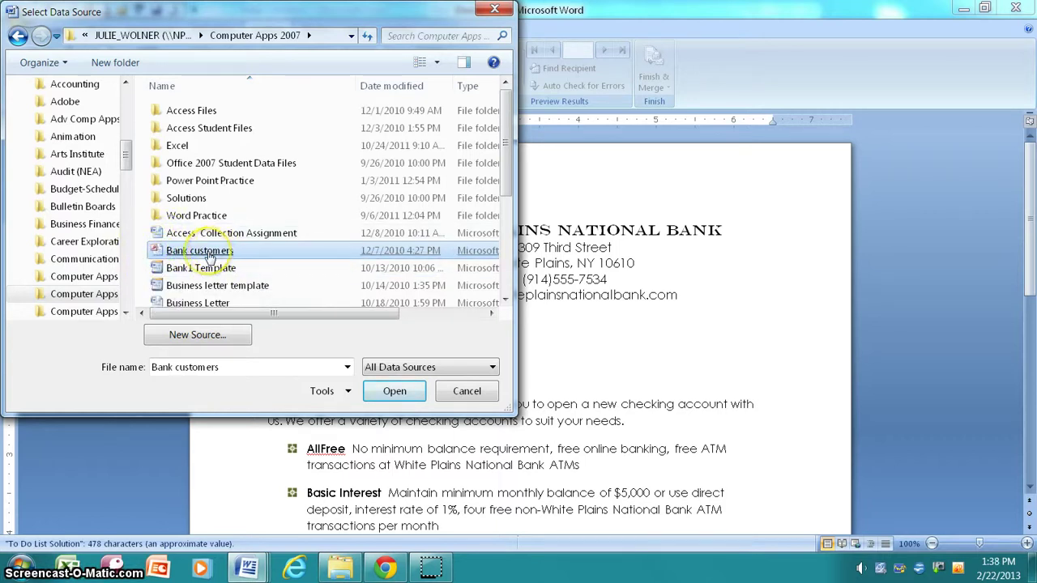
pyautogui.doubleClick(206, 255)
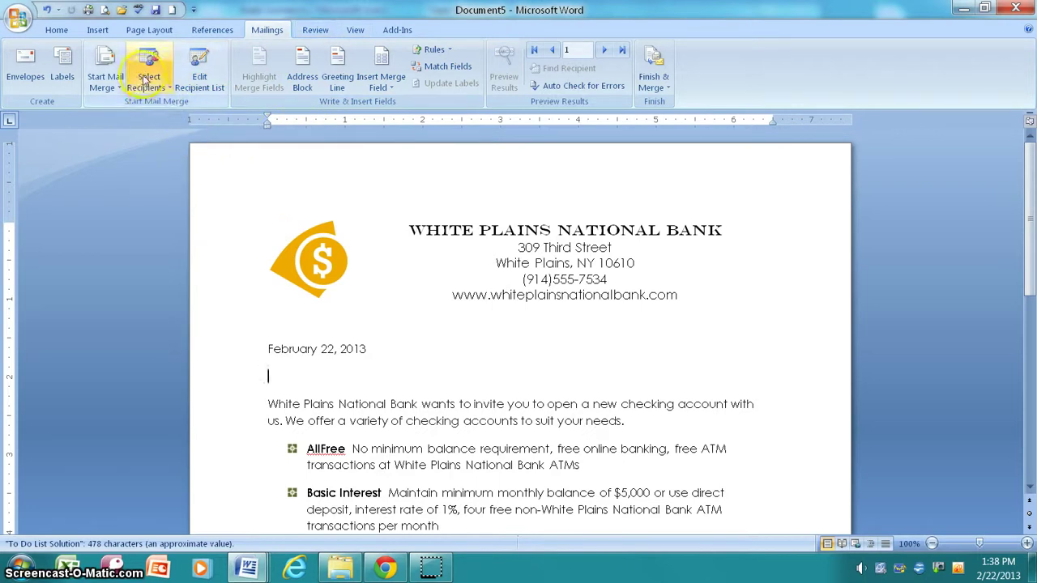
# Review the recipients, then insert an address block with the default name format below the date
pyautogui.click(208, 81)
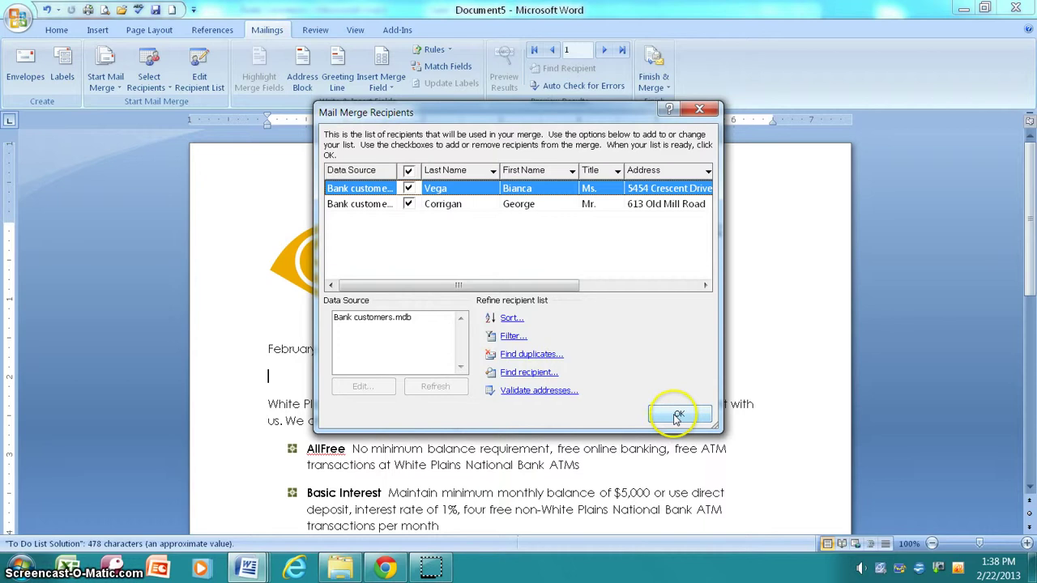
pyautogui.click(678, 416)
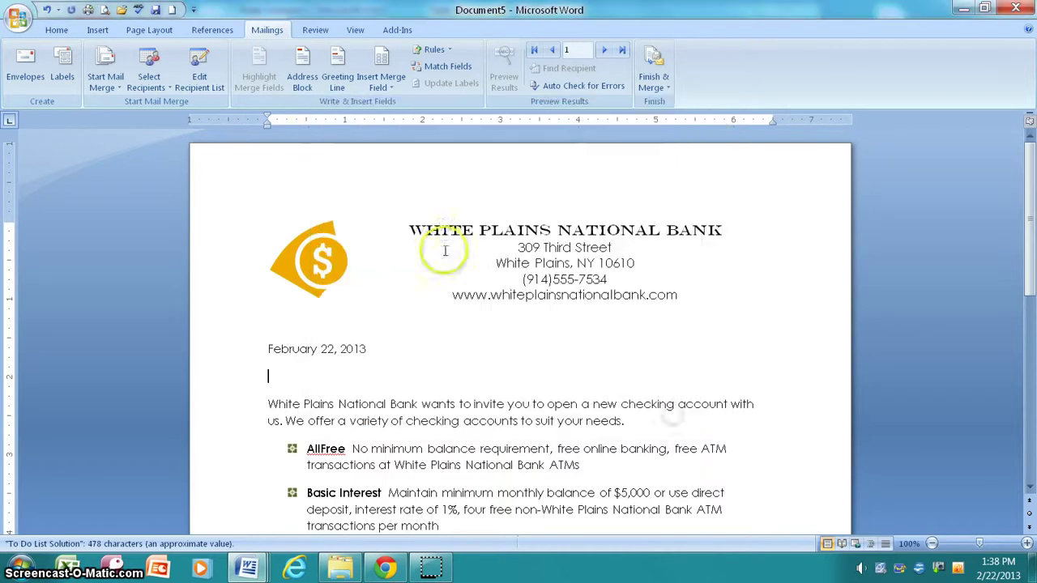
pyautogui.click(298, 72)
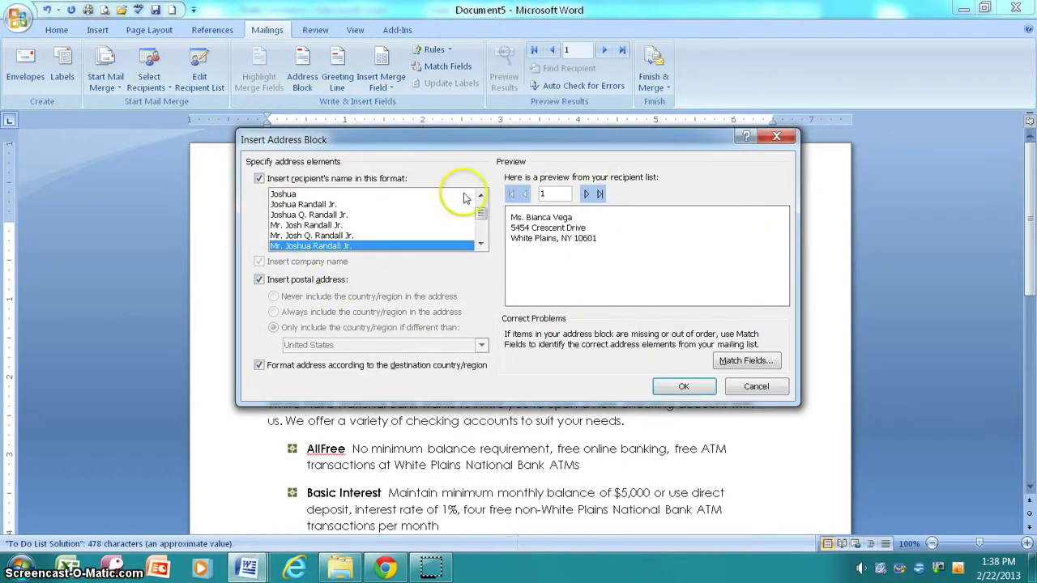
pyautogui.click(586, 194)
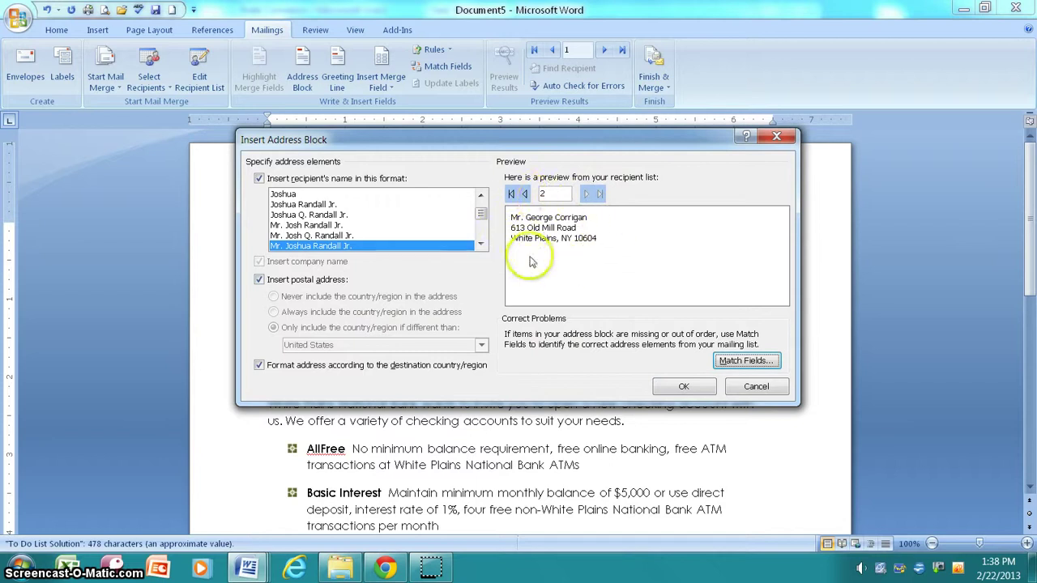
pyautogui.click(525, 195)
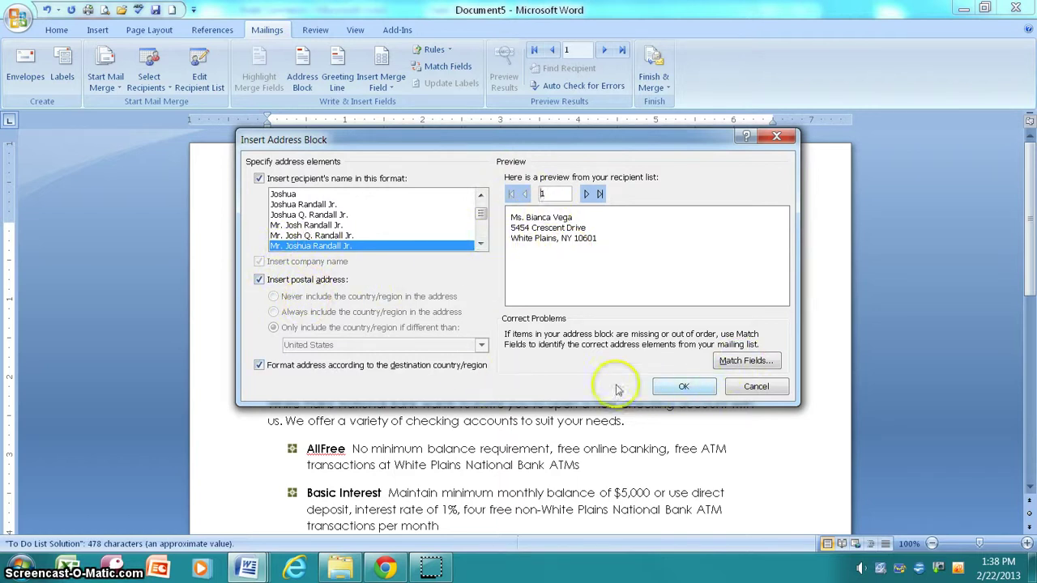
pyautogui.click(676, 386)
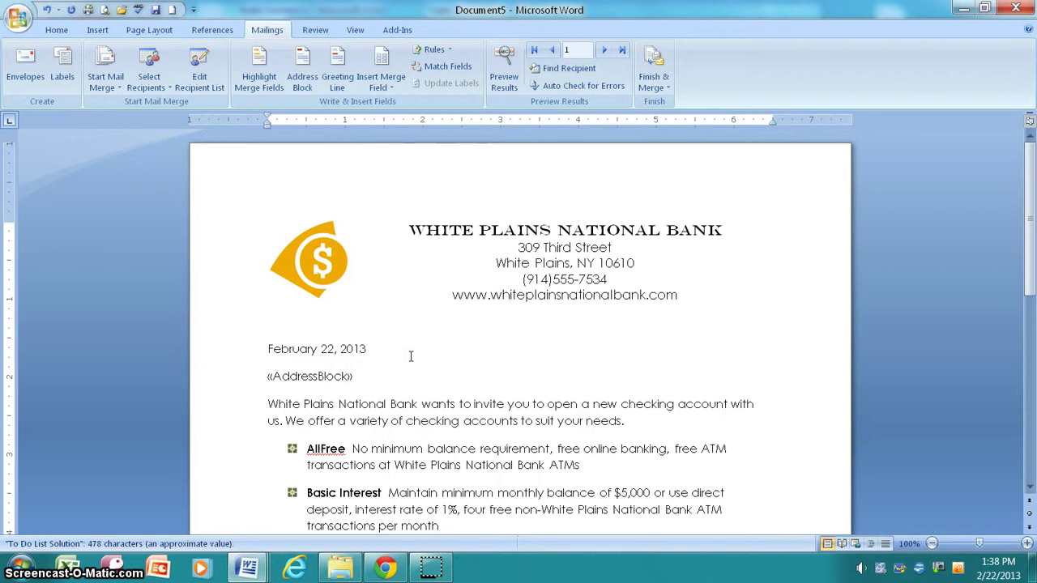
# Add a 'Dear «Title» «Last_Name»:' greeting line on a new line below the address block
pyautogui.press('Return')
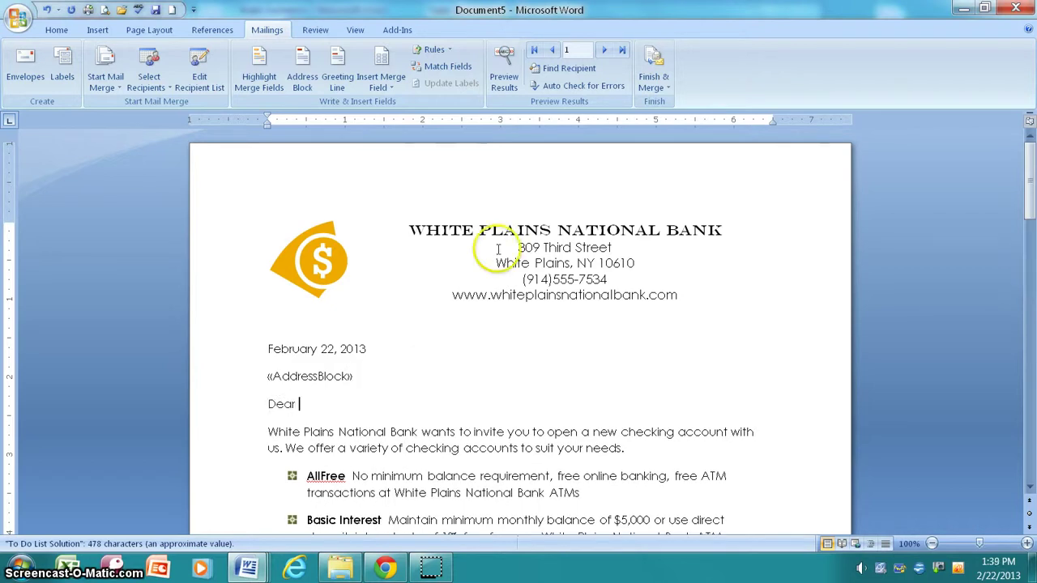
pyautogui.click(393, 89)
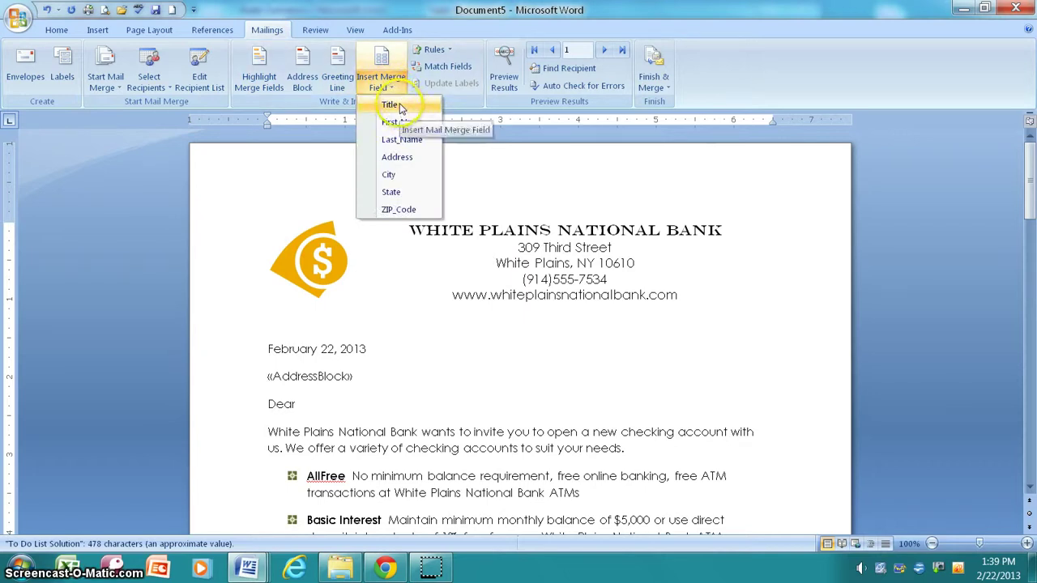
pyautogui.click(401, 108)
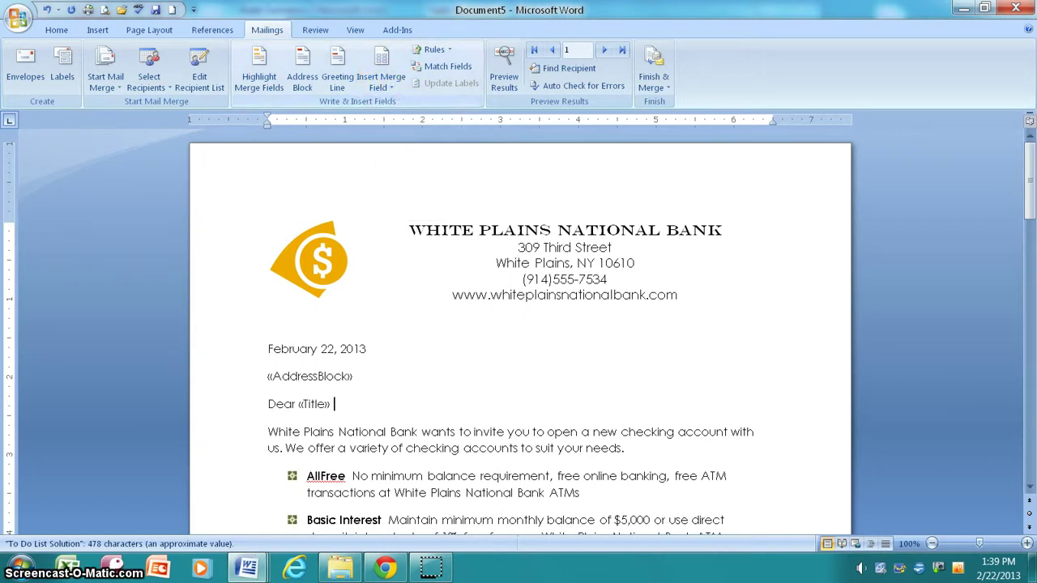
pyautogui.click(389, 87)
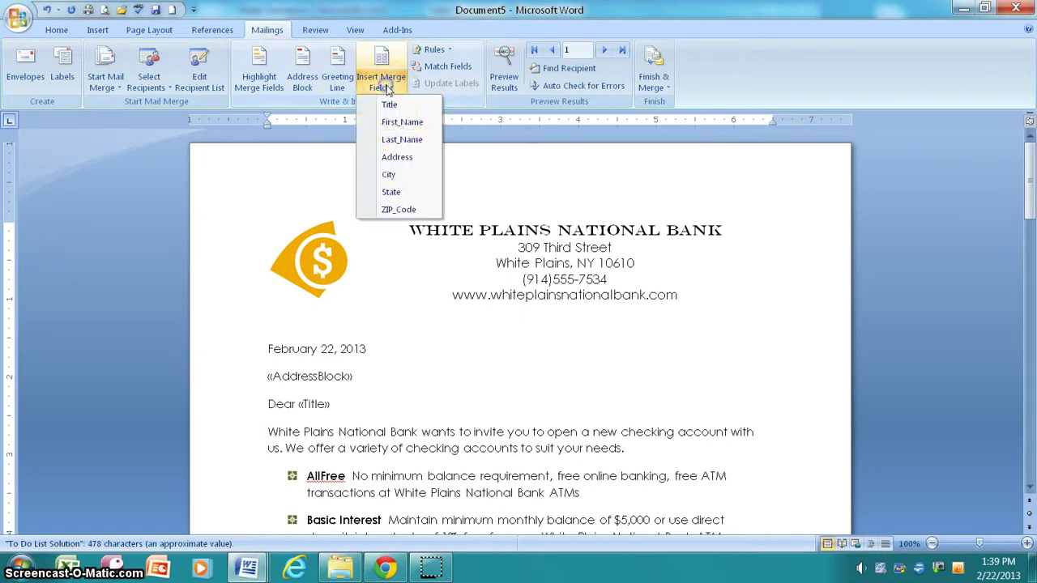
pyautogui.click(396, 141)
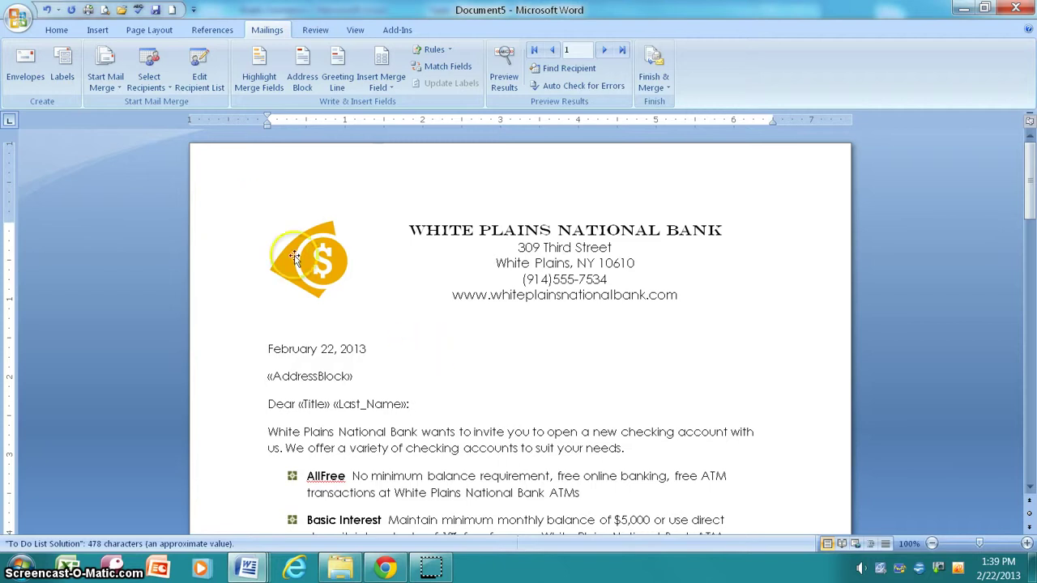
pyautogui.click(119, 87)
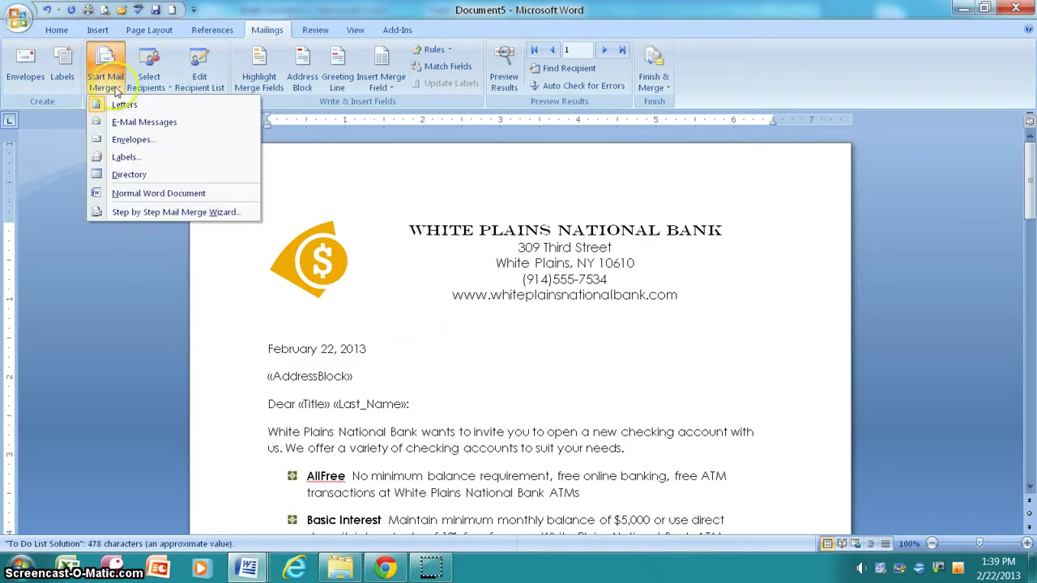
pyautogui.click(118, 89)
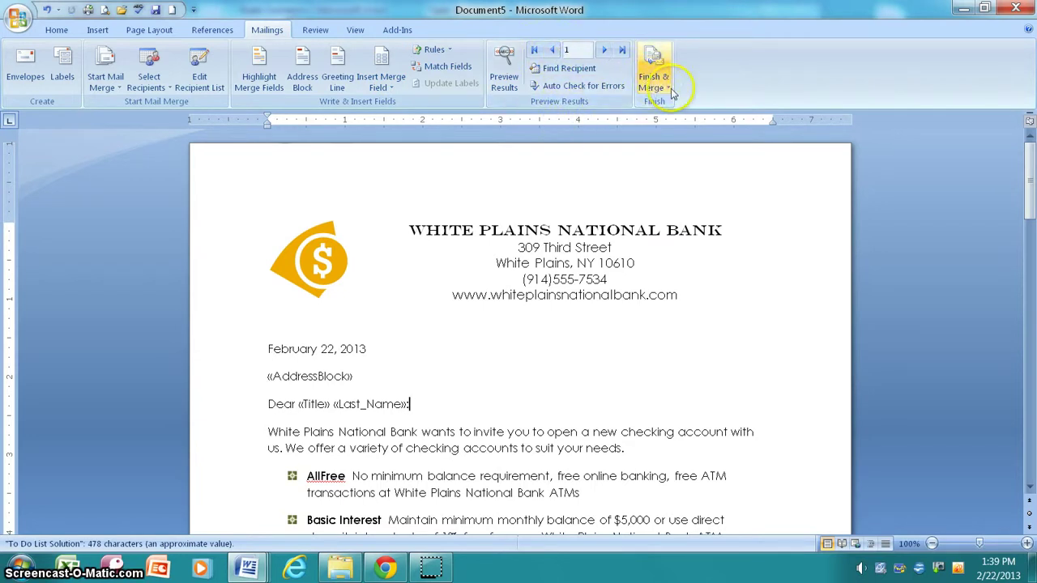
# Preview merged results, apply No Spacing to the address lines, and add a blank line before the greeting
pyautogui.click(504, 72)
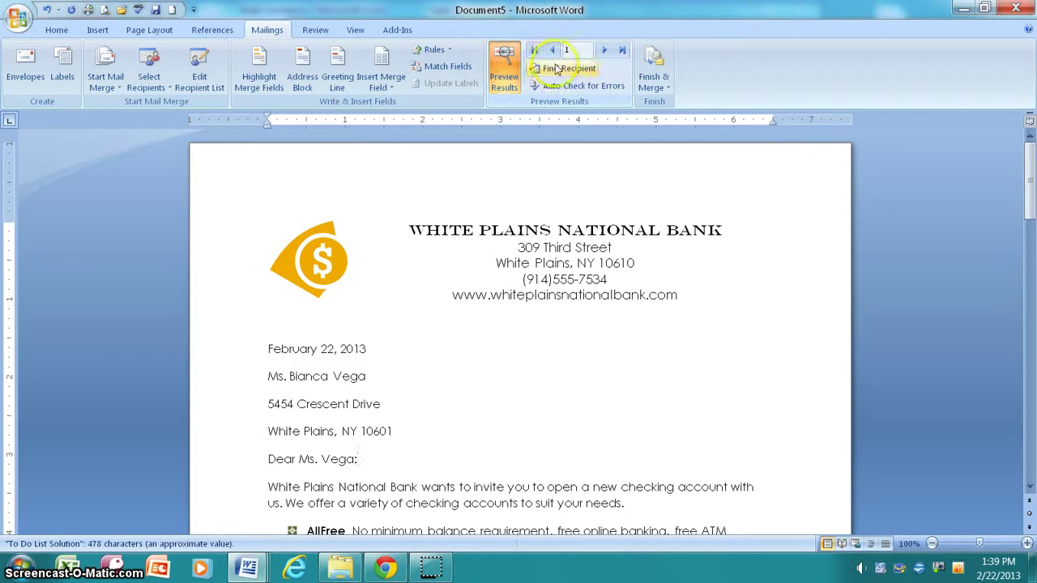
pyautogui.click(605, 51)
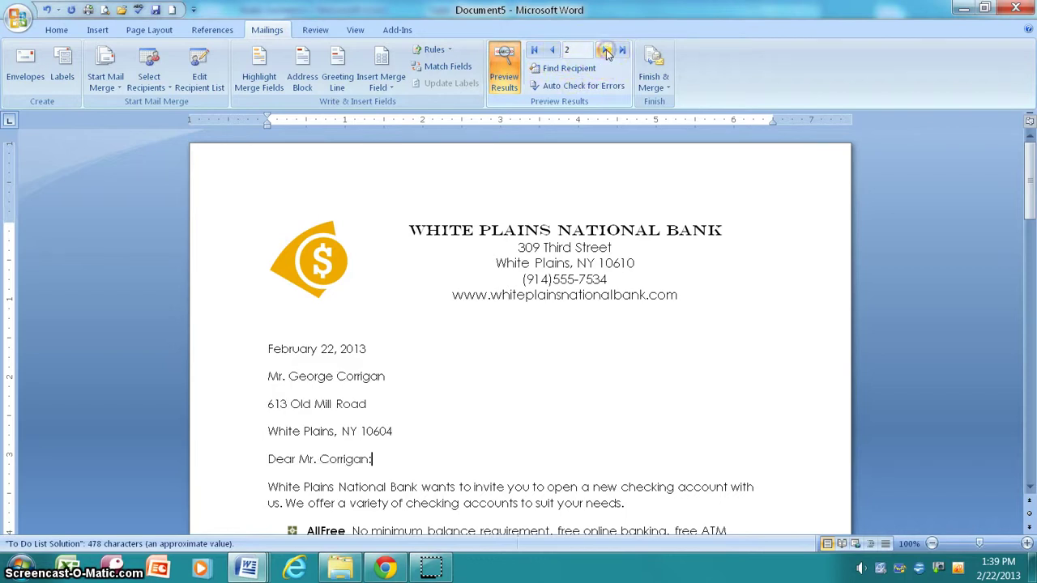
pyautogui.click(552, 51)
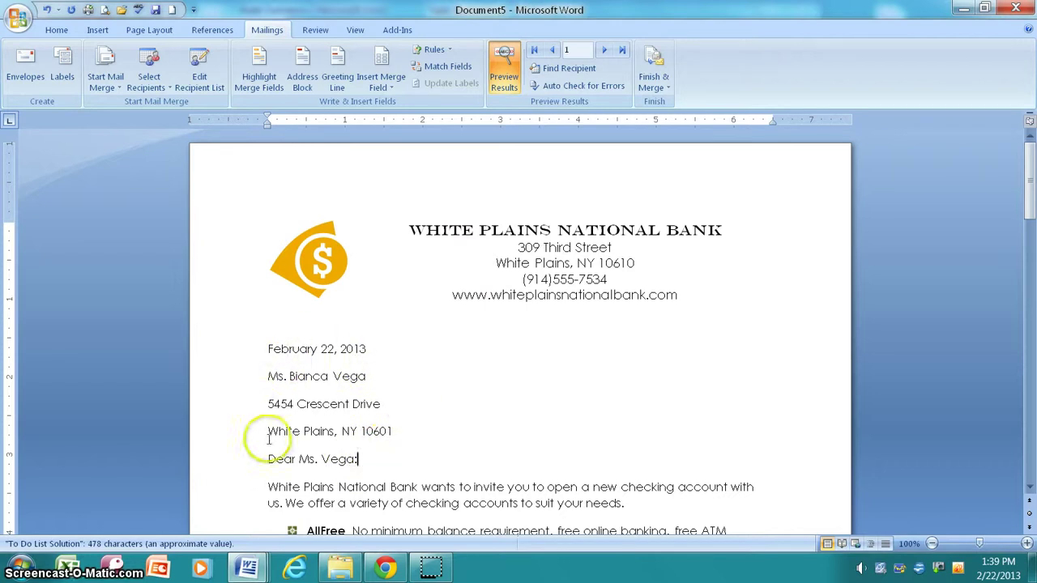
pyautogui.doubleClick(334, 414)
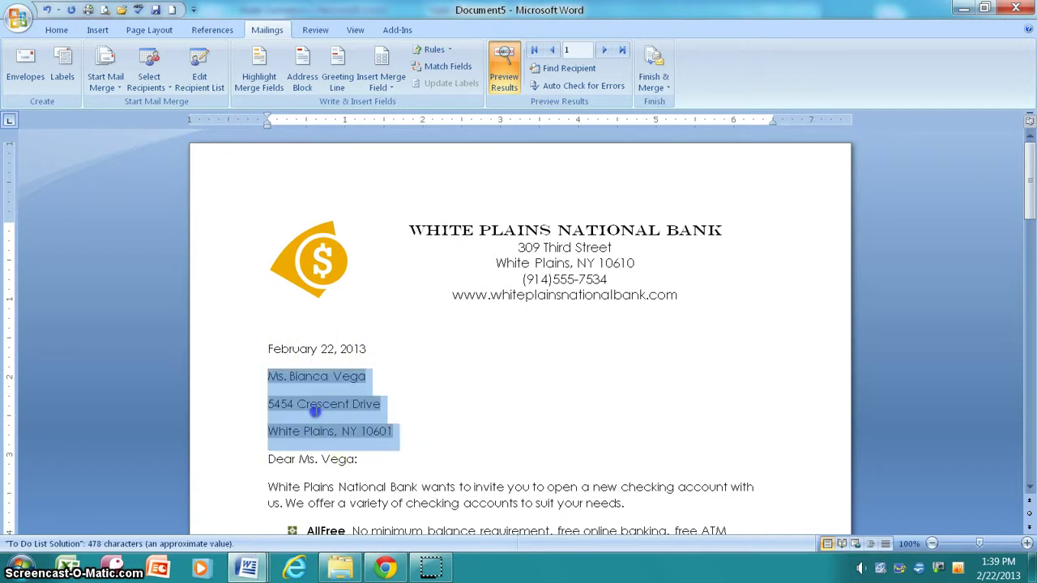
pyautogui.click(57, 31)
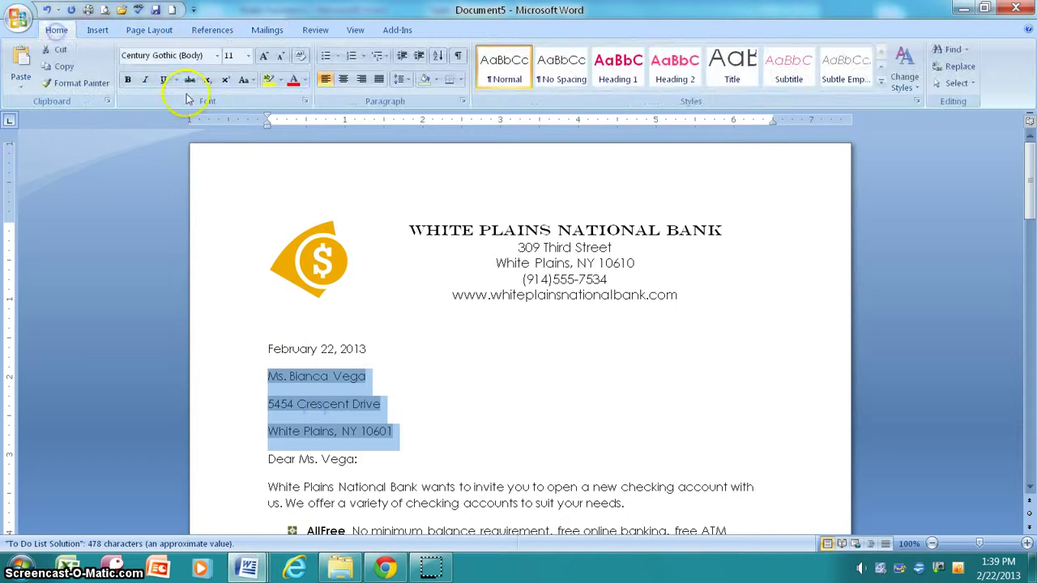
pyautogui.click(559, 69)
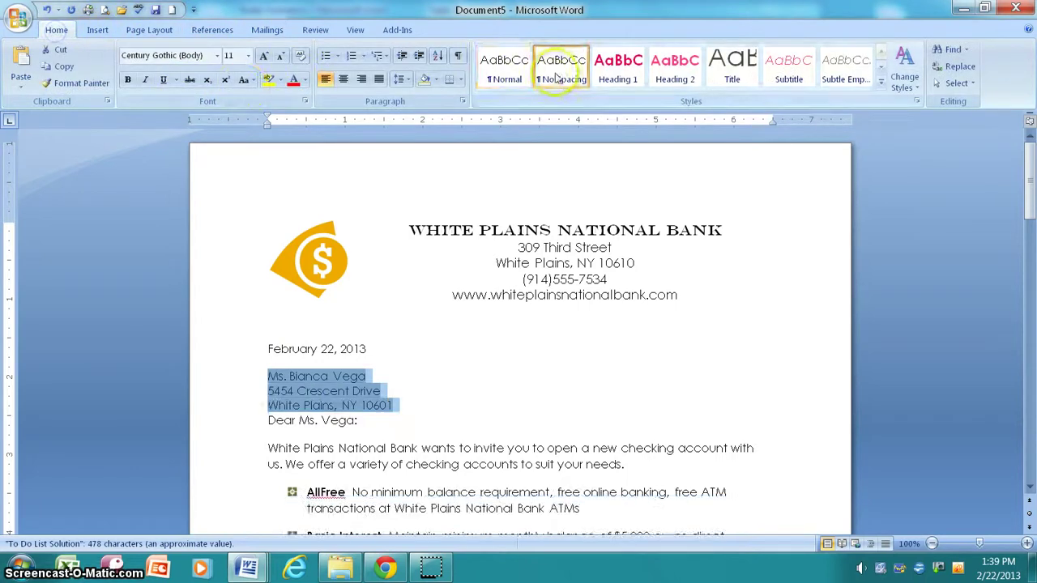
pyautogui.click(416, 401)
pyautogui.press('Return')
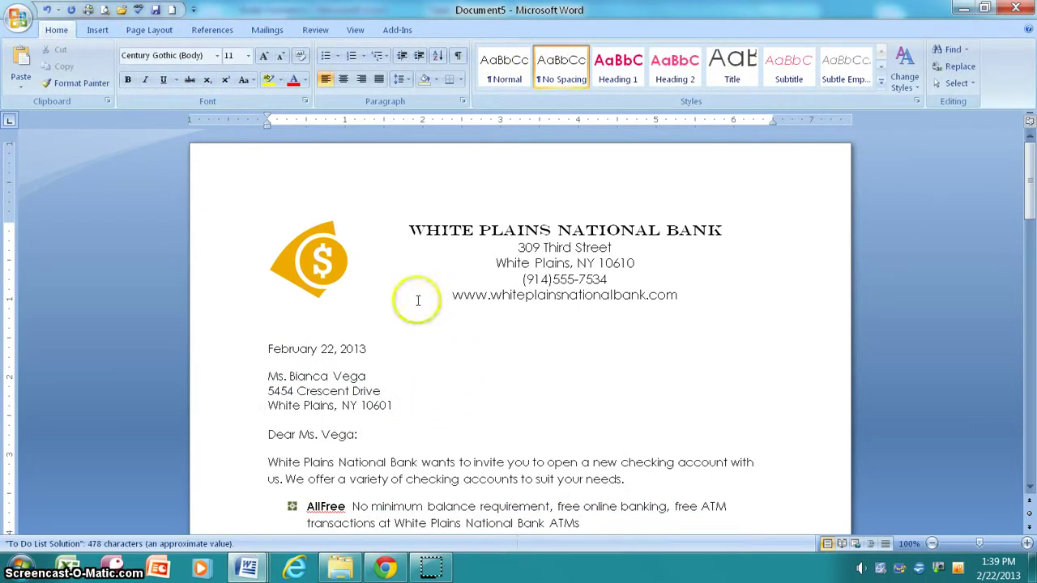
# Merge all records via Finish & Merge > Edit Individual Documents and scroll through the resulting letters
pyautogui.click(264, 30)
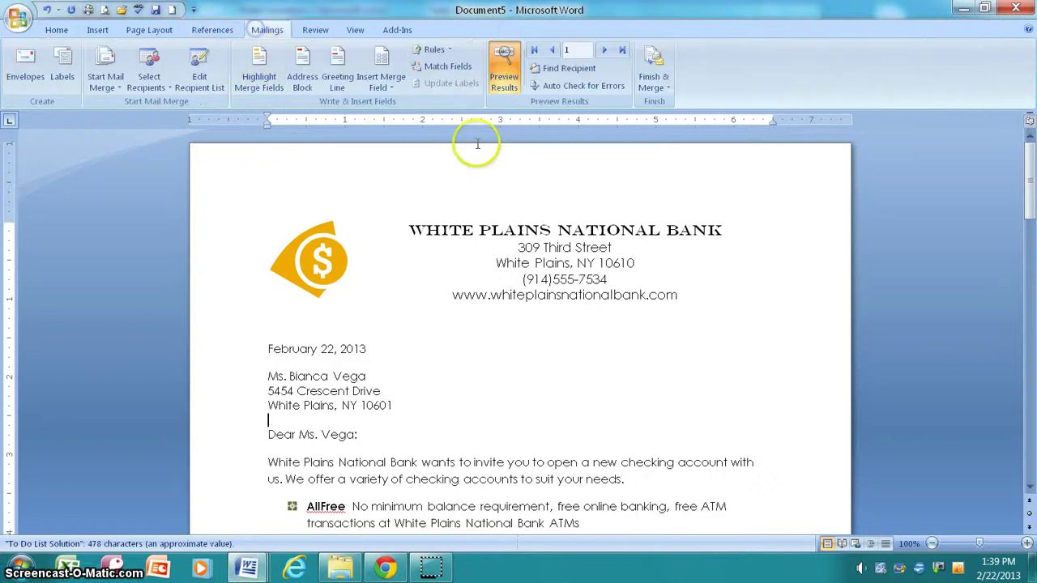
pyautogui.click(666, 89)
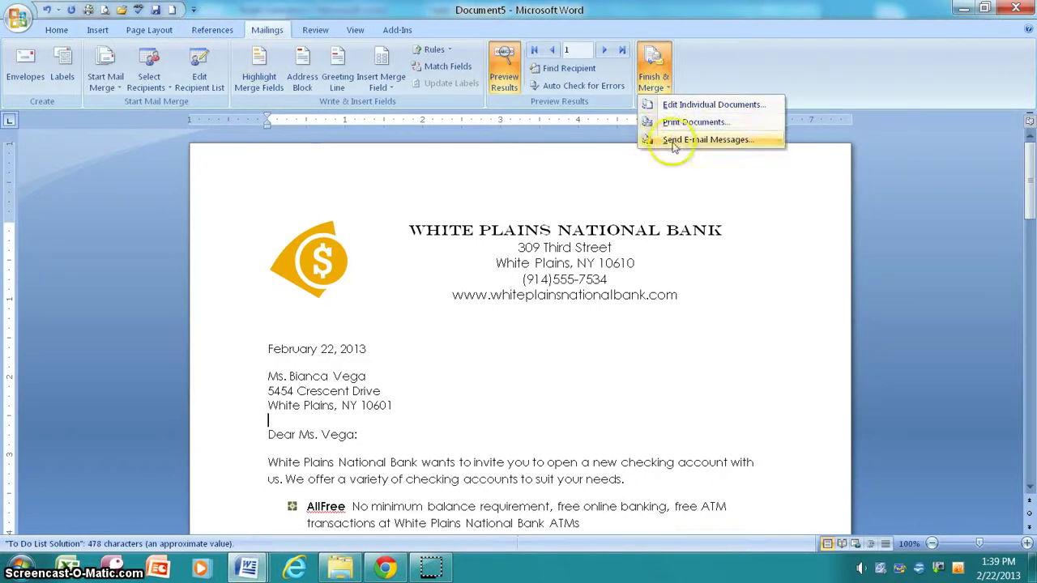
pyautogui.click(675, 105)
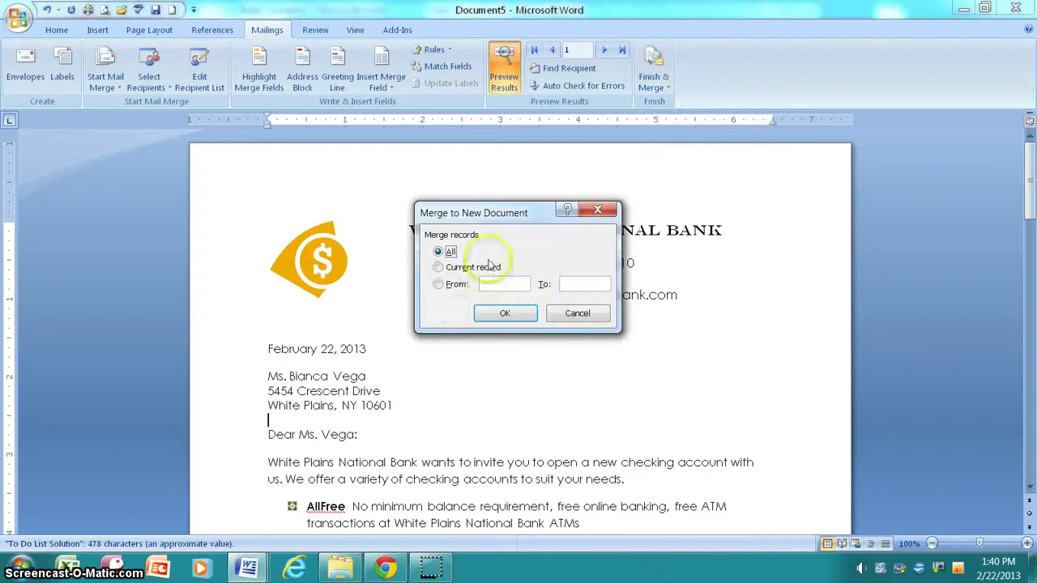
pyautogui.click(500, 313)
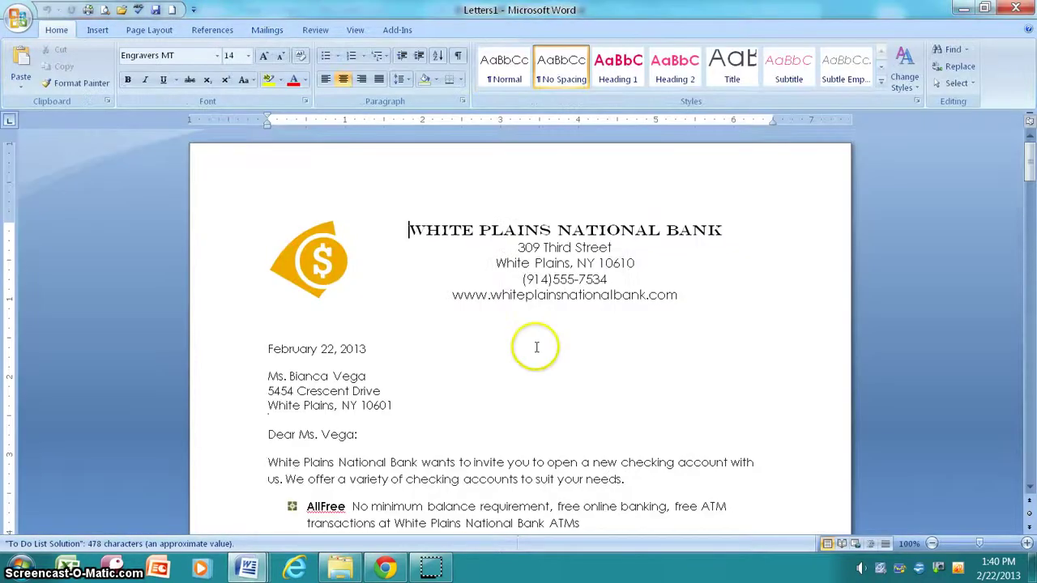
pyautogui.scroll(-10, 535, 342)
pyautogui.scroll(-20, 538, 346)
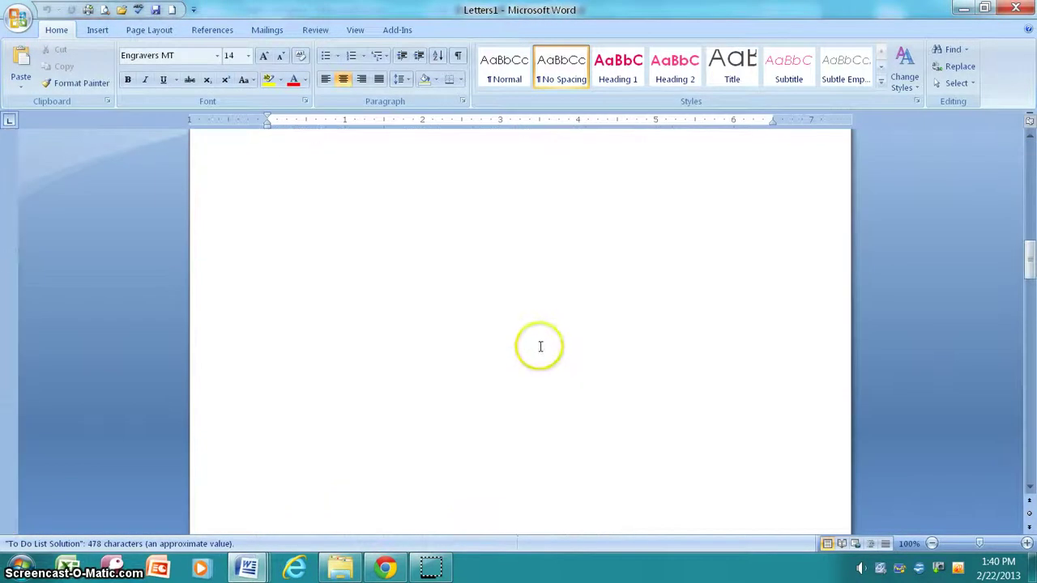
pyautogui.scroll(-4, 547, 347)
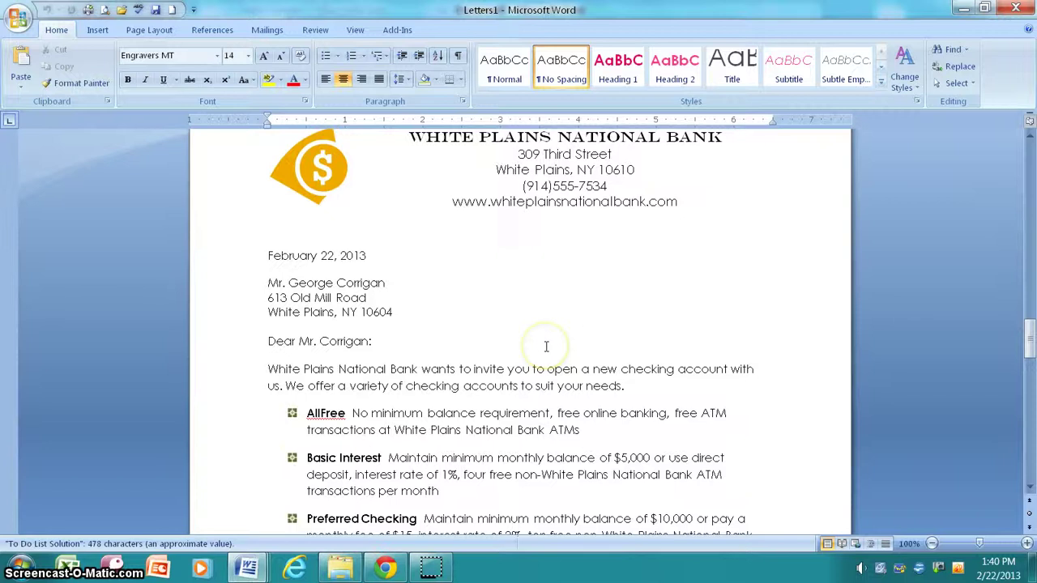
pyautogui.scroll(-20, 545, 347)
pyautogui.scroll(9, 546, 343)
pyautogui.scroll(20, 546, 342)
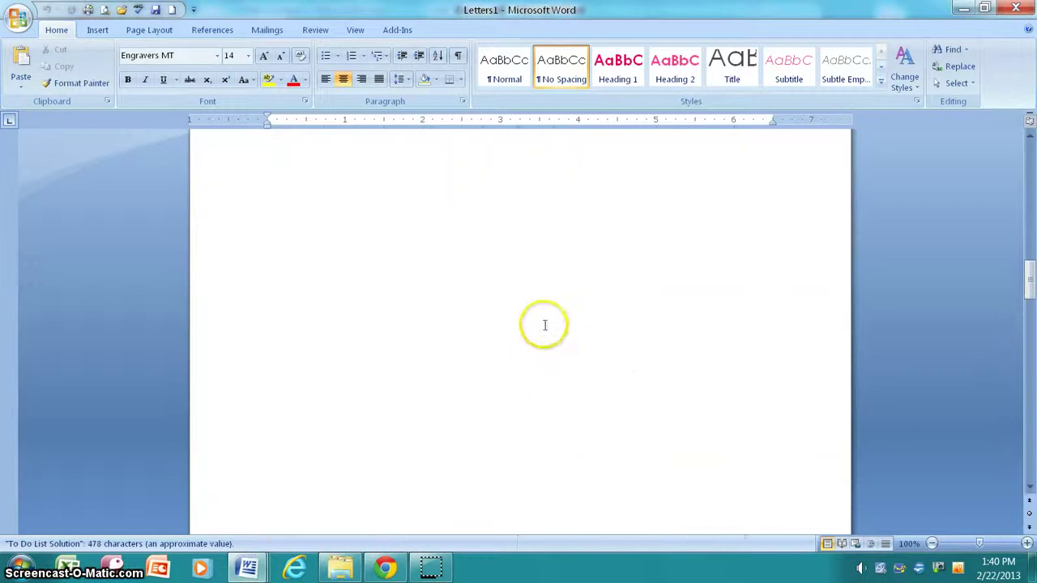
pyautogui.scroll(15, 545, 322)
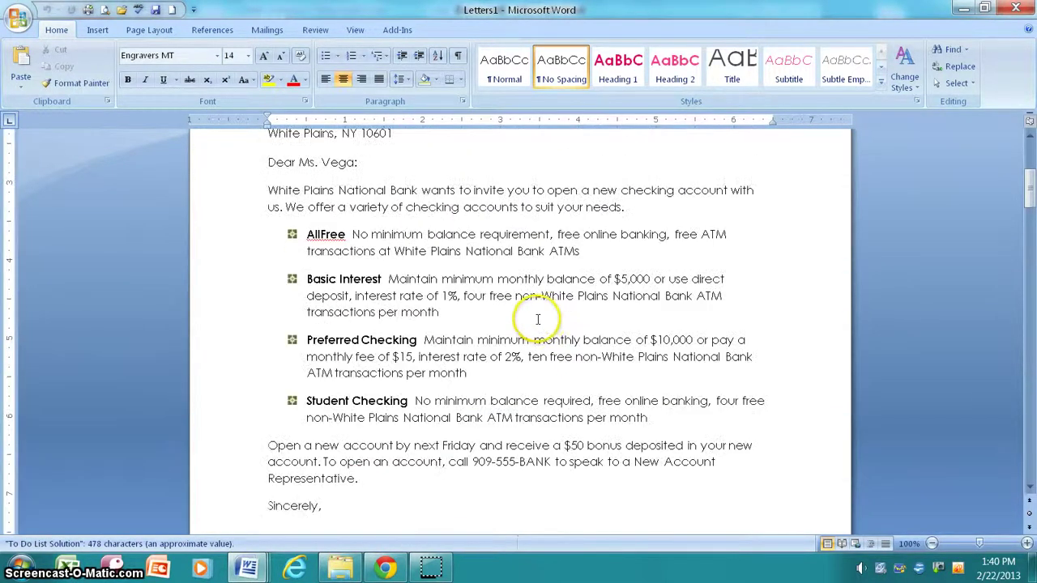